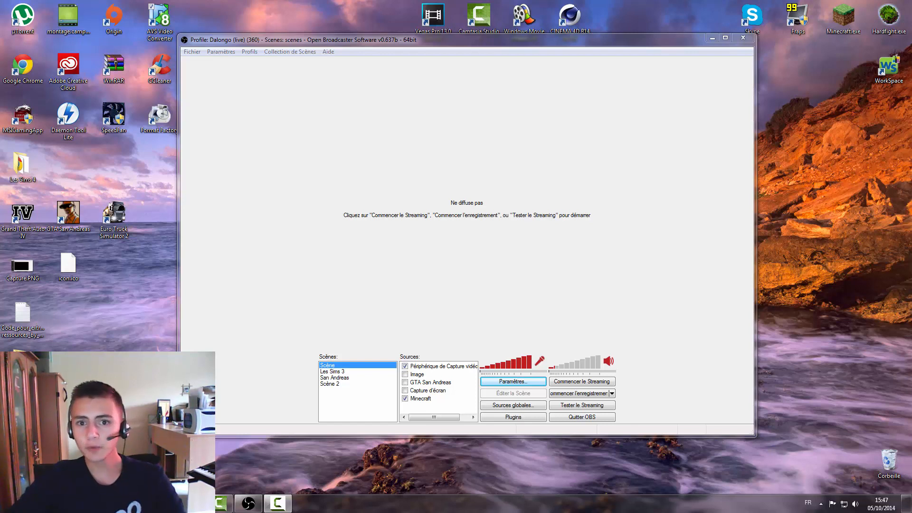
click(150, 188)
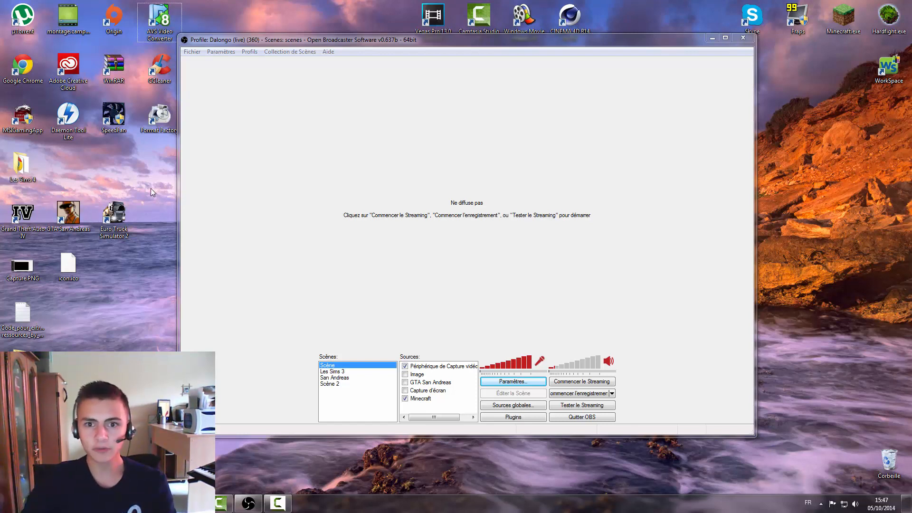
drag(258, 43, 274, 44)
drag(186, 21, 798, 458)
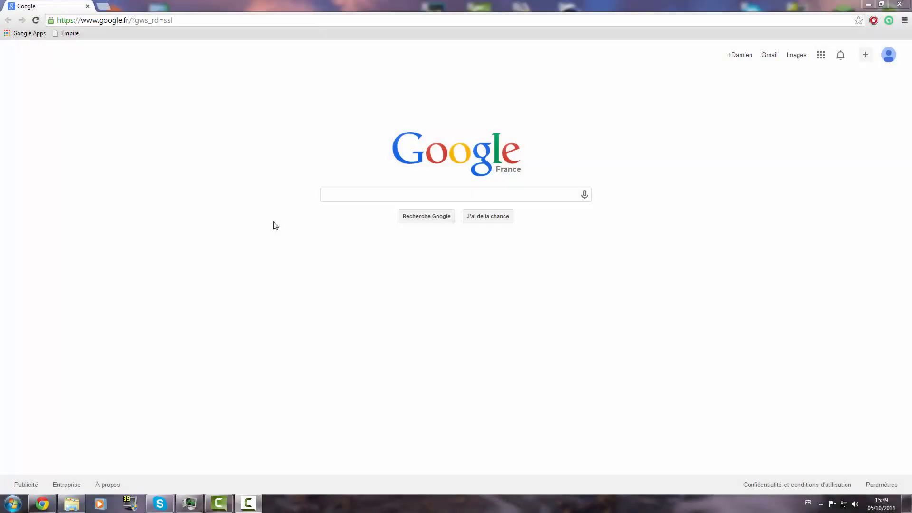
Search Google for "obs" and open the Download page of the Open Broadcaster Software site
click(341, 195)
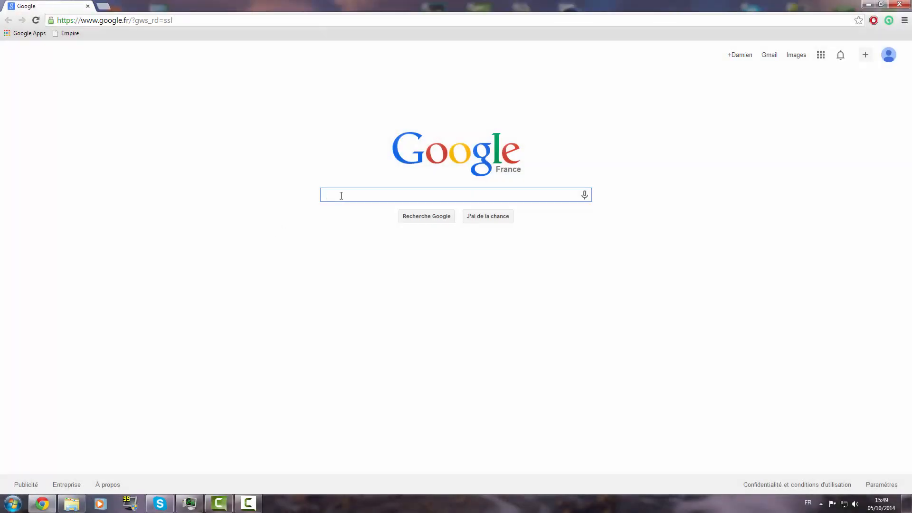
text(obs)
key(Return)
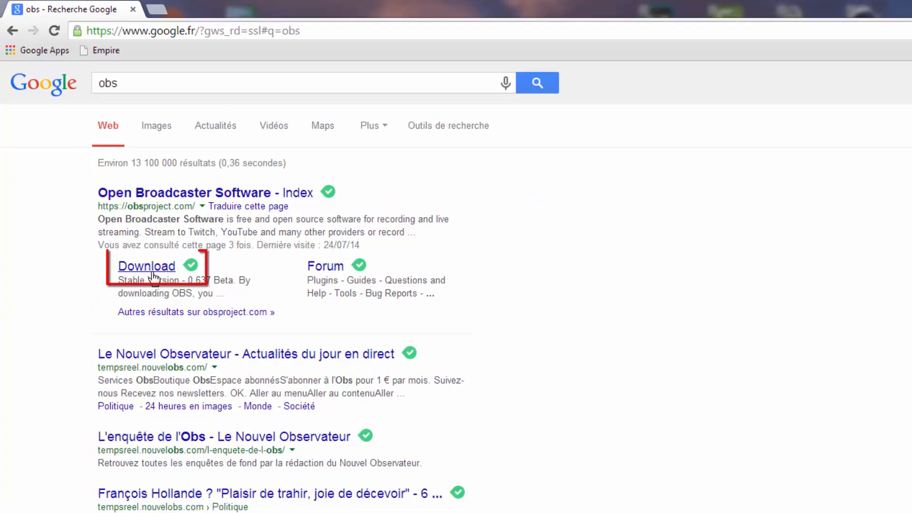
click(152, 274)
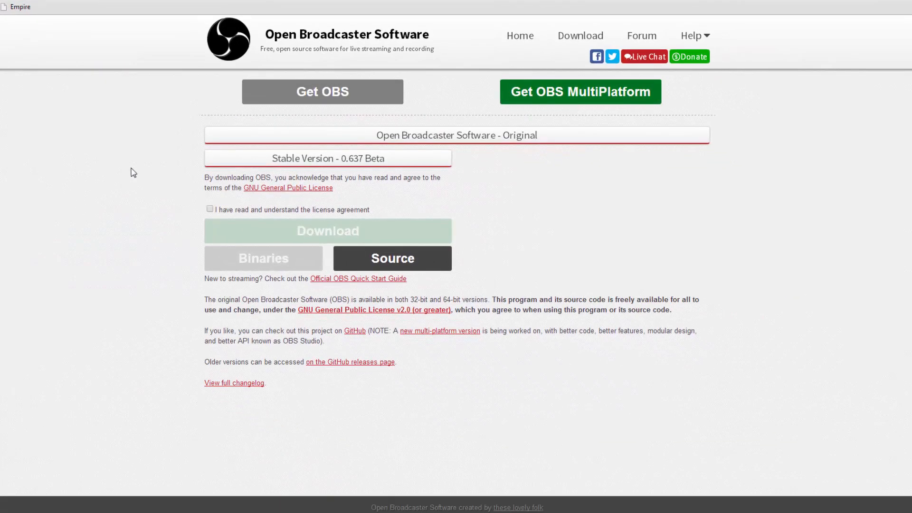
Accept the license agreement and download the OBS 0.637b installer, saving OBS_0_637b_Installer.exe to the Bureau folder
click(209, 210)
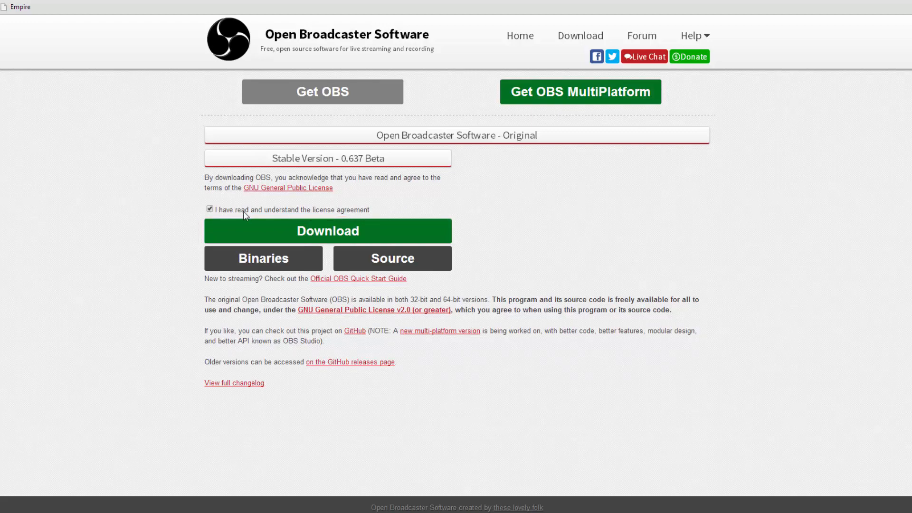
click(317, 231)
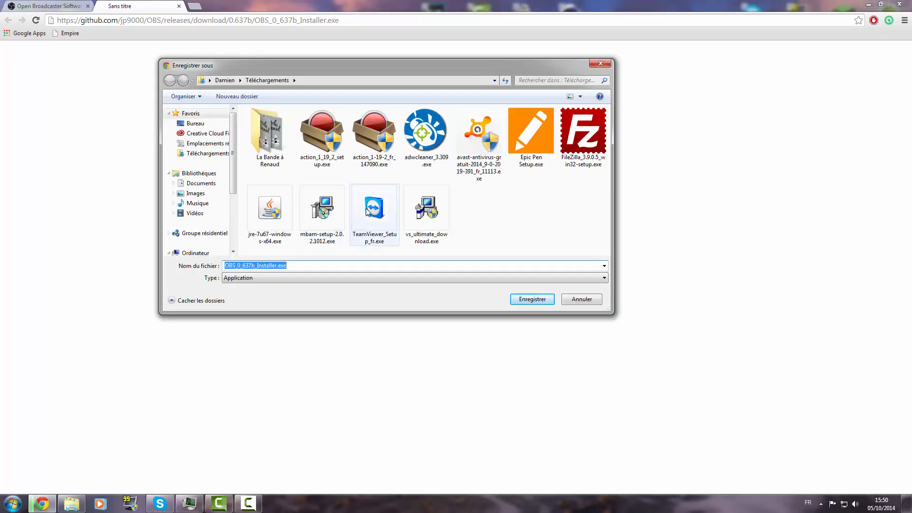
click(203, 125)
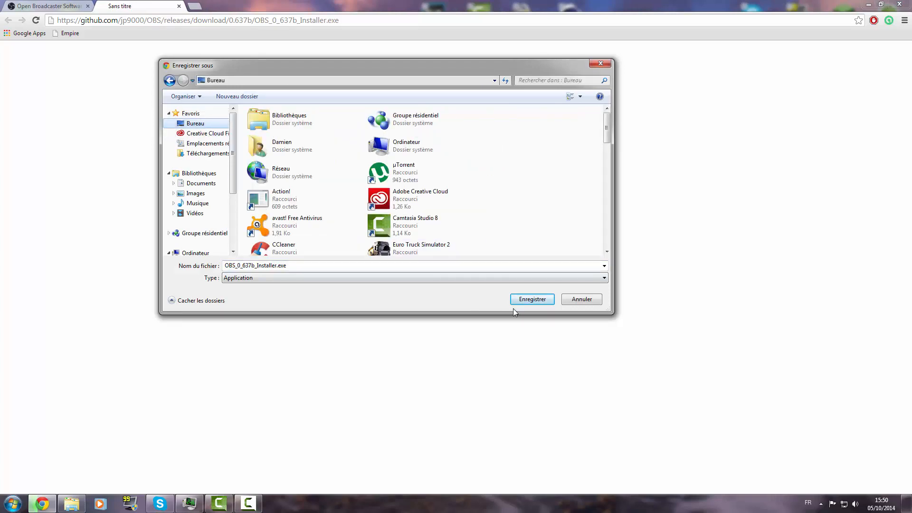
click(520, 300)
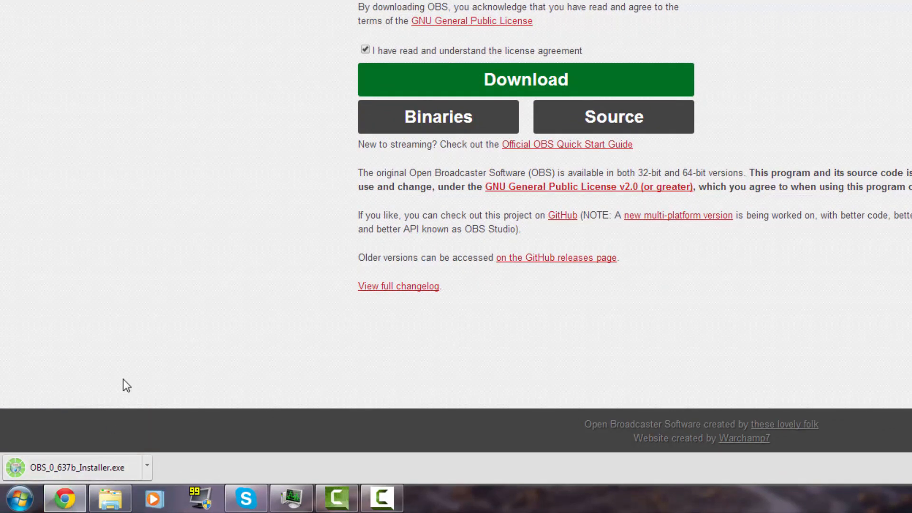
Run the downloaded installer, accept its license, finish the setup with OBS launching, and bring the Open Broadcaster Software window forward
click(104, 463)
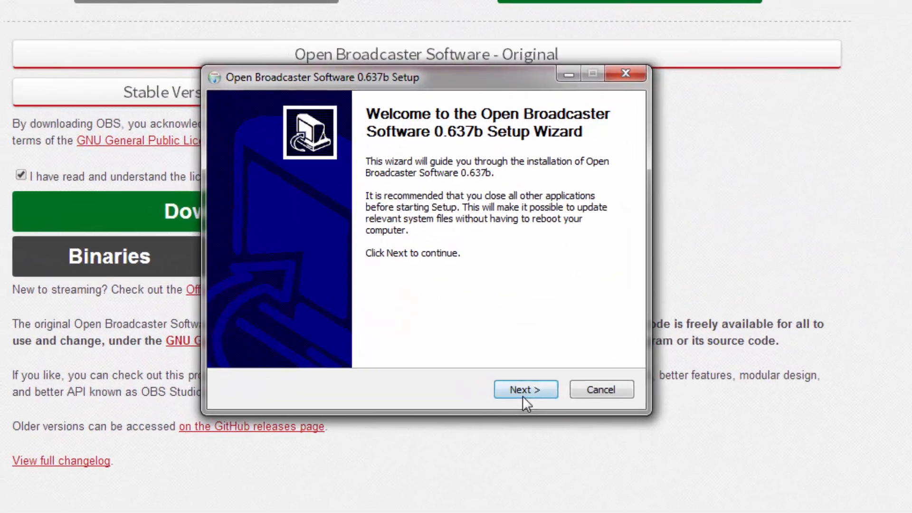
click(502, 372)
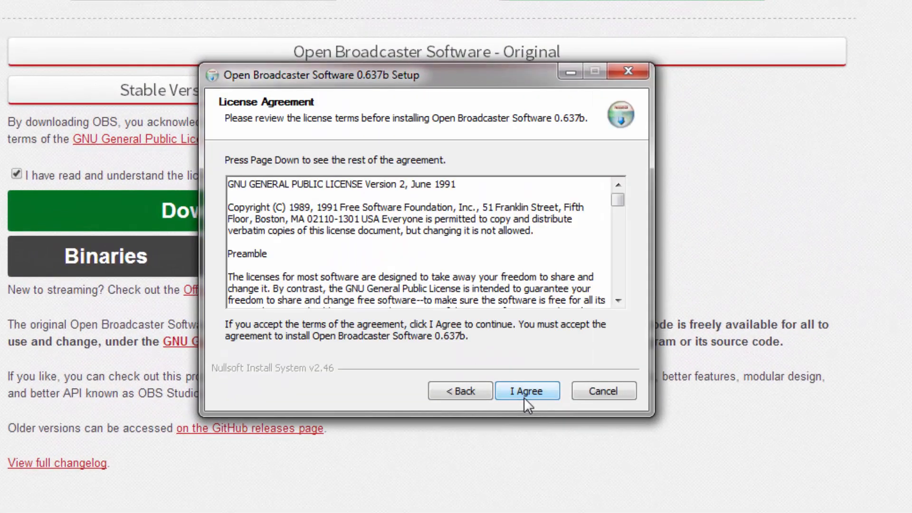
click(502, 373)
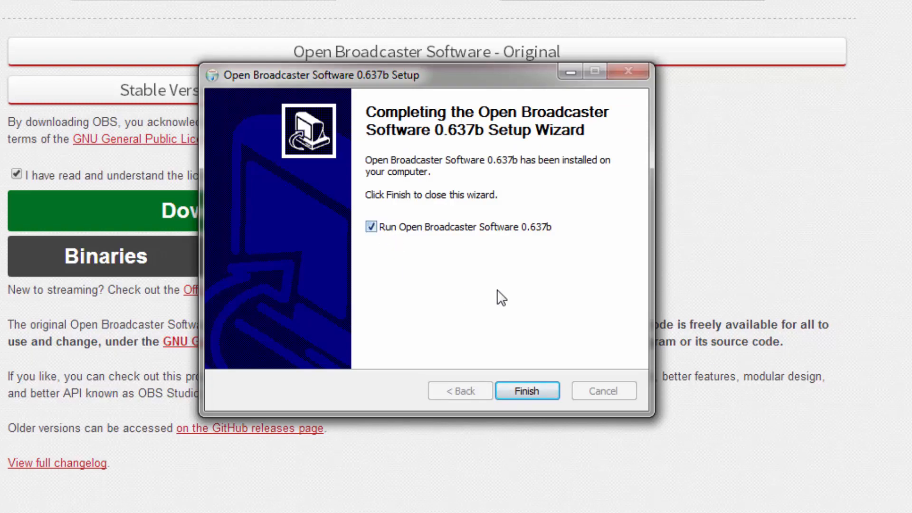
click(526, 387)
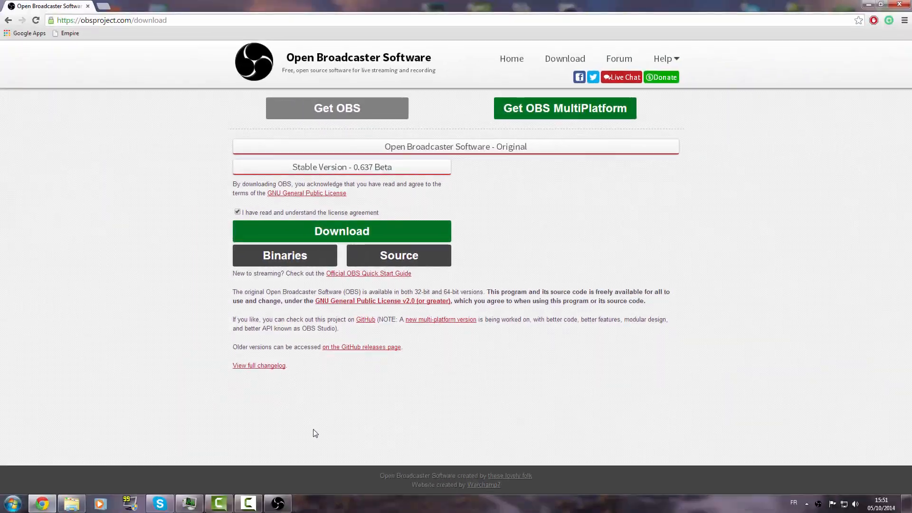
click(280, 504)
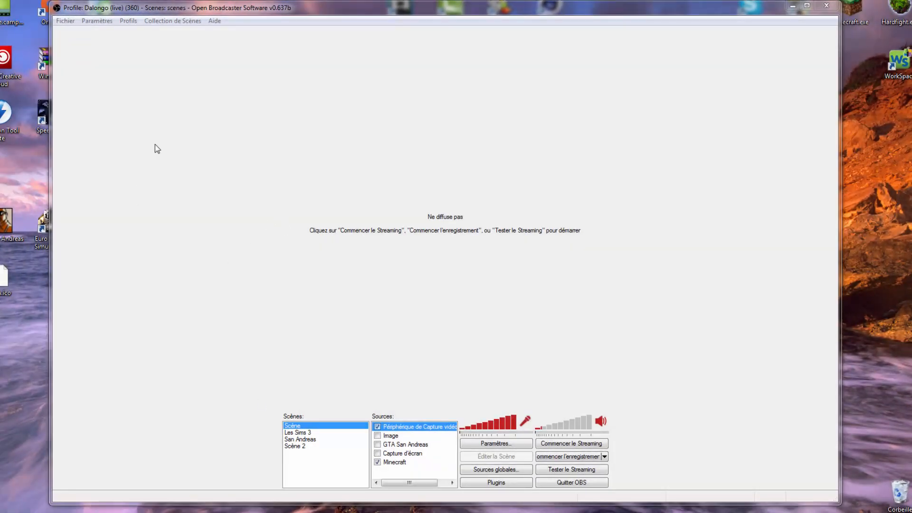
click(308, 432)
click(309, 446)
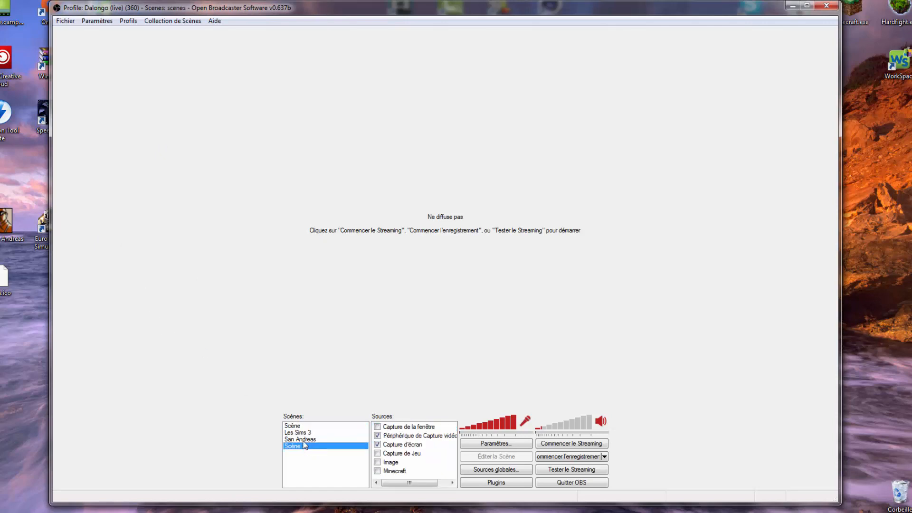
click(307, 439)
Add a new scene named "Tutoriel" to the scene list
right_click(323, 468)
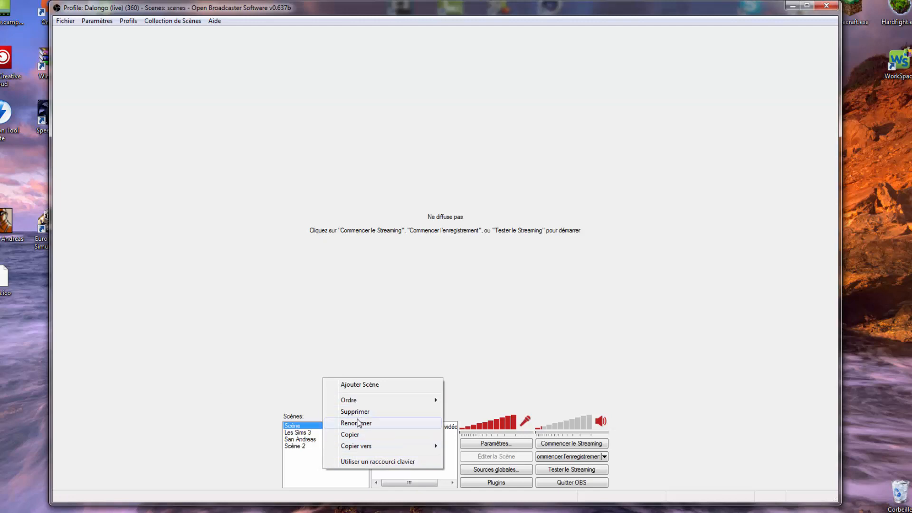
click(340, 384)
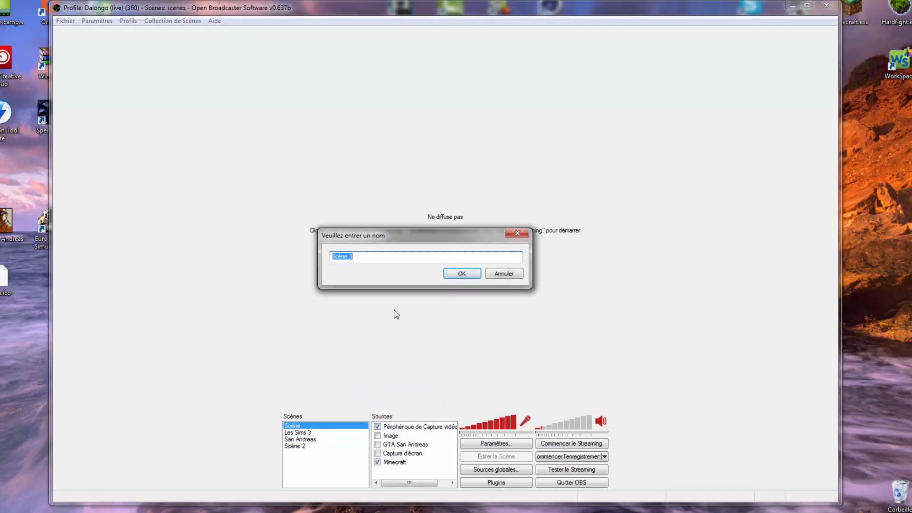
text(Tutoriel)
key(Return)
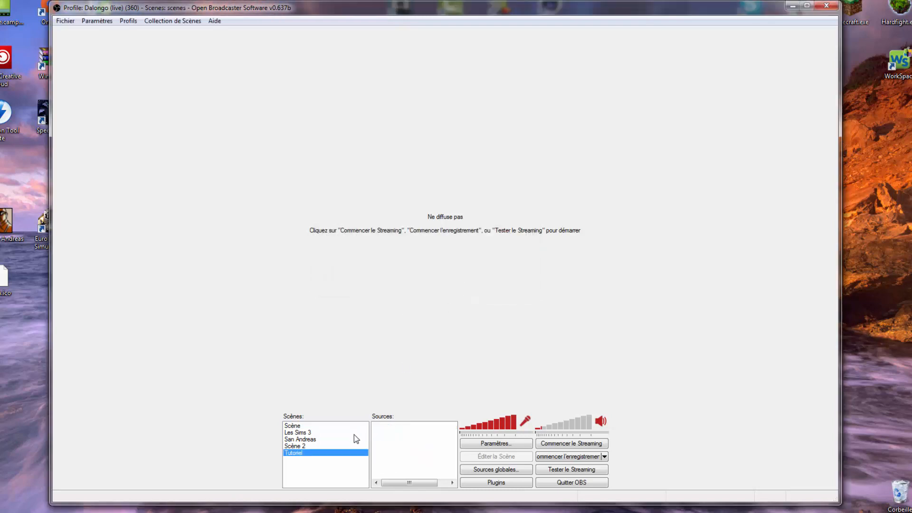
right_click(412, 452)
mouse_move(418, 458)
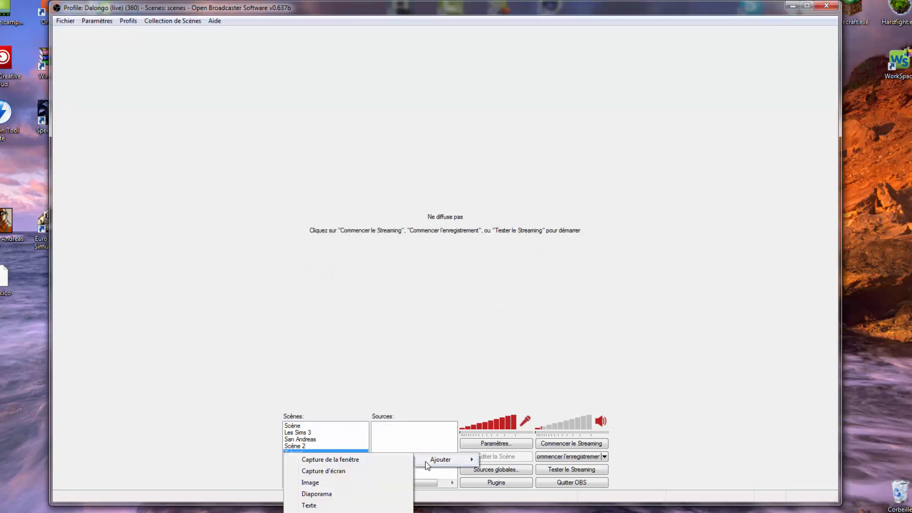
click(392, 464)
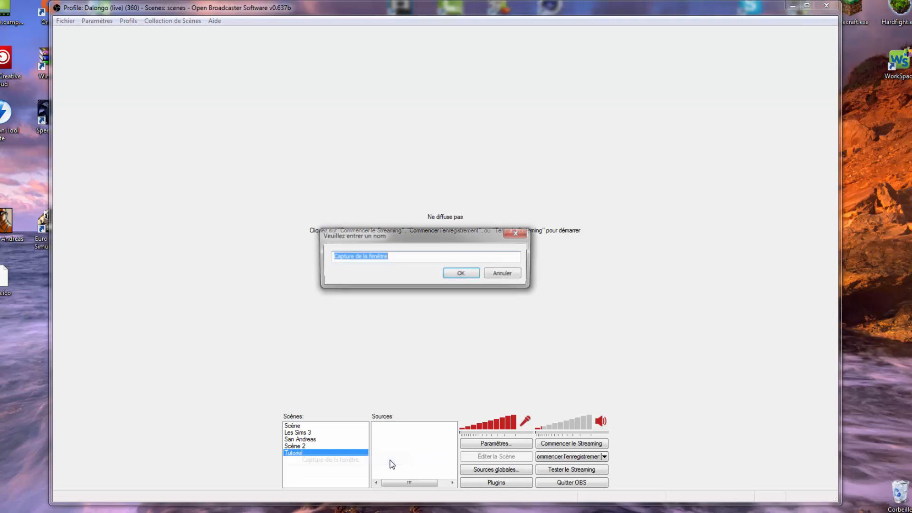
click(502, 274)
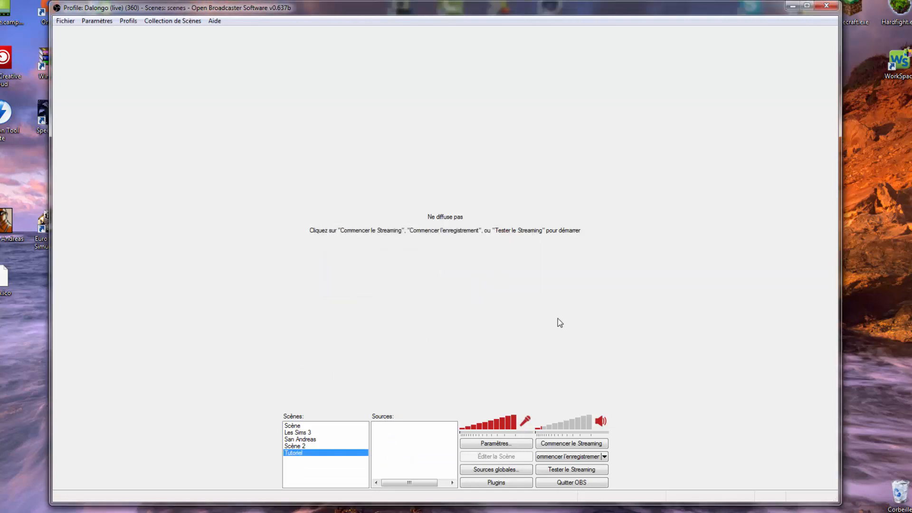
right_click(431, 450)
mouse_move(444, 457)
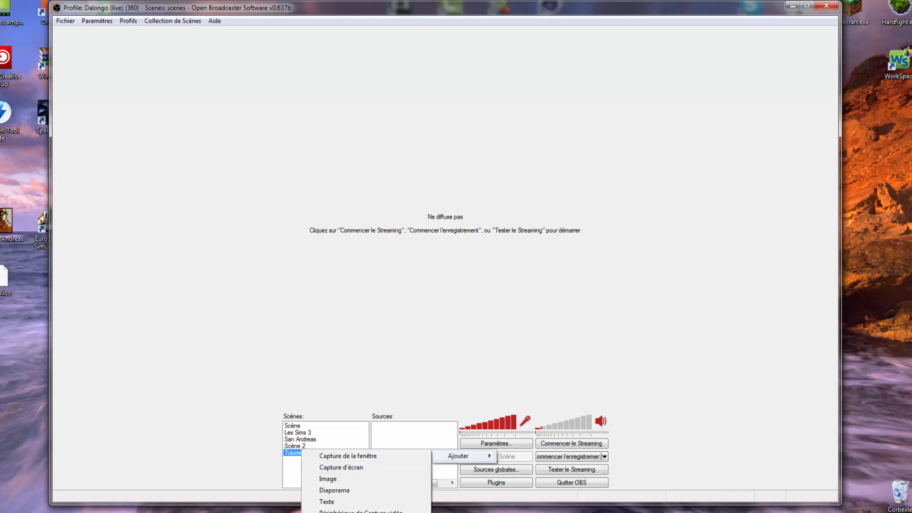
click(350, 479)
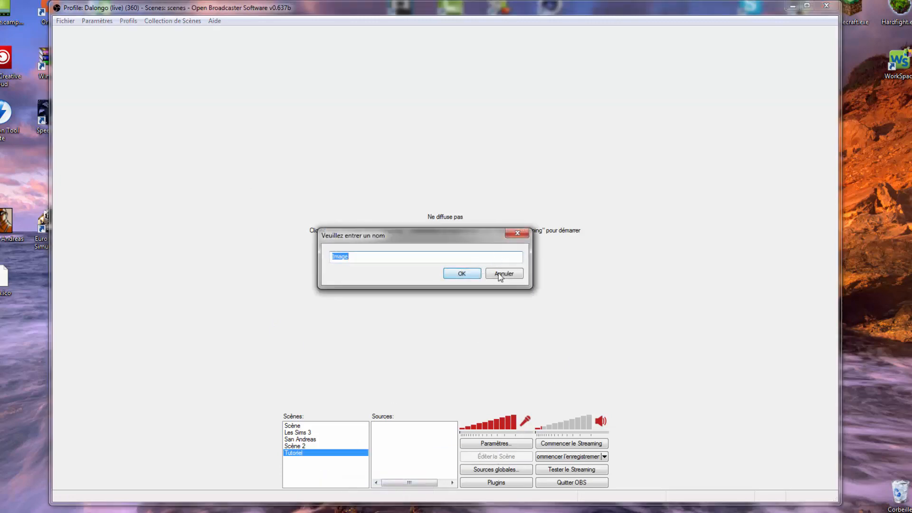
click(500, 277)
Add an image source named "Image" to the Tutoriel scene, using Désert.jpg from the Échantillons d'images folder
right_click(424, 429)
mouse_move(442, 435)
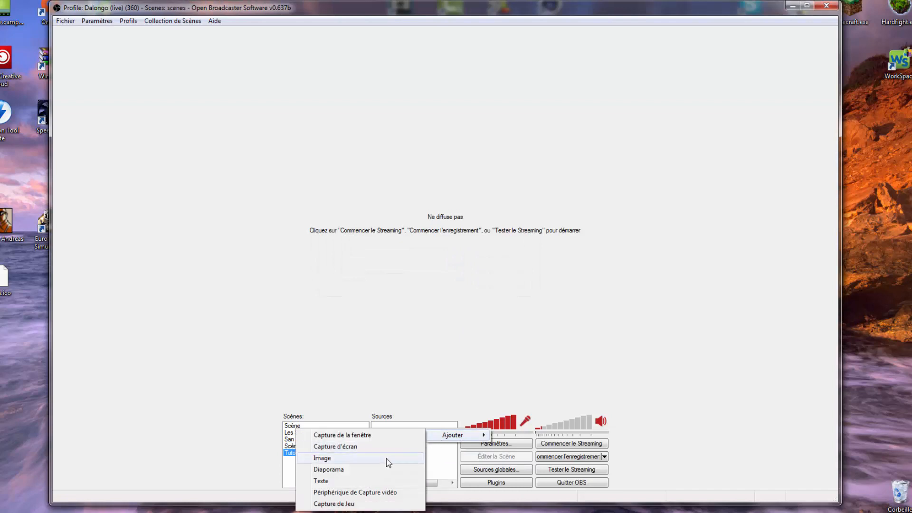
click(386, 458)
click(471, 274)
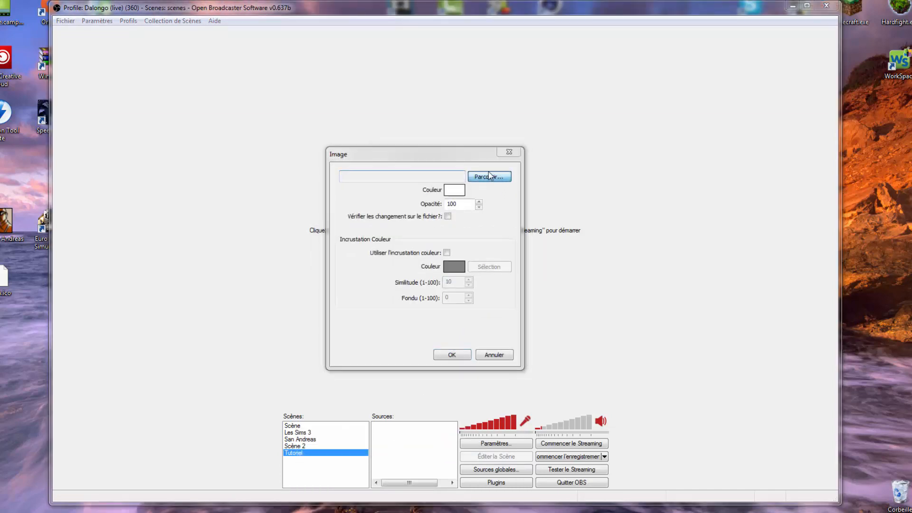
click(489, 176)
click(371, 310)
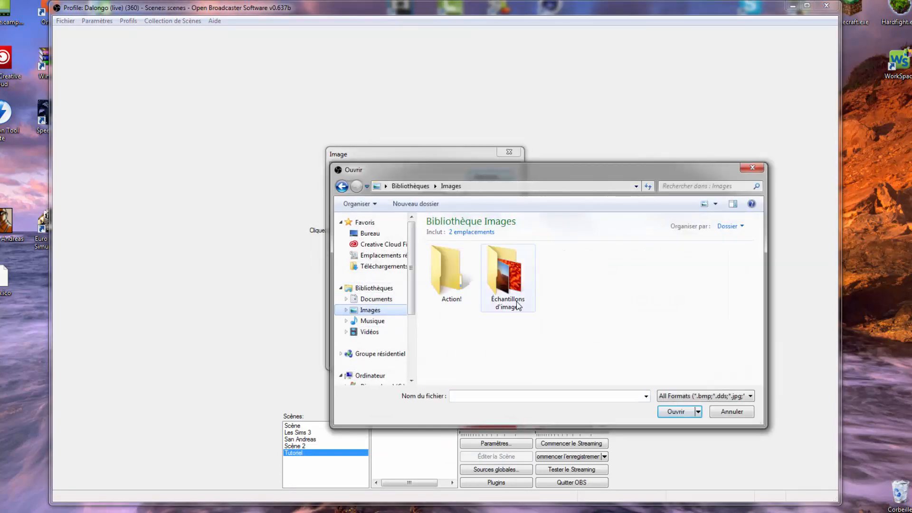
double_click(463, 288)
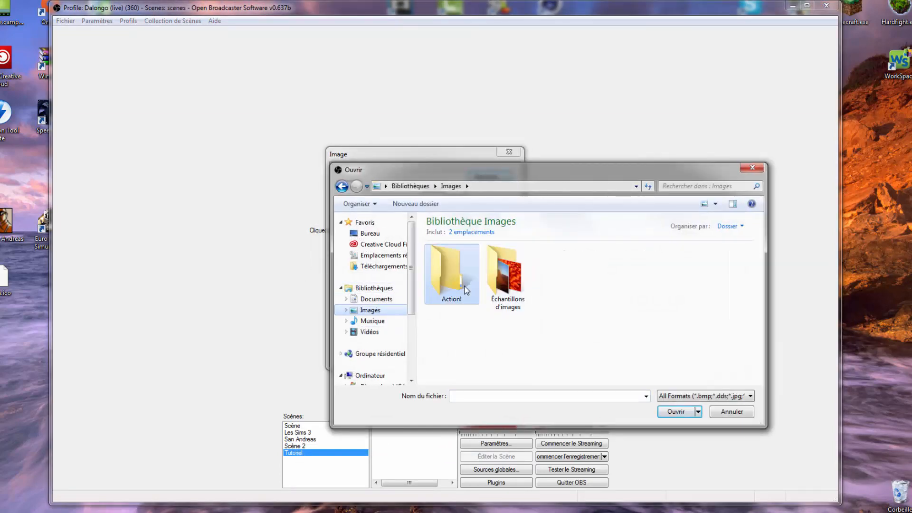
click(378, 310)
double_click(494, 271)
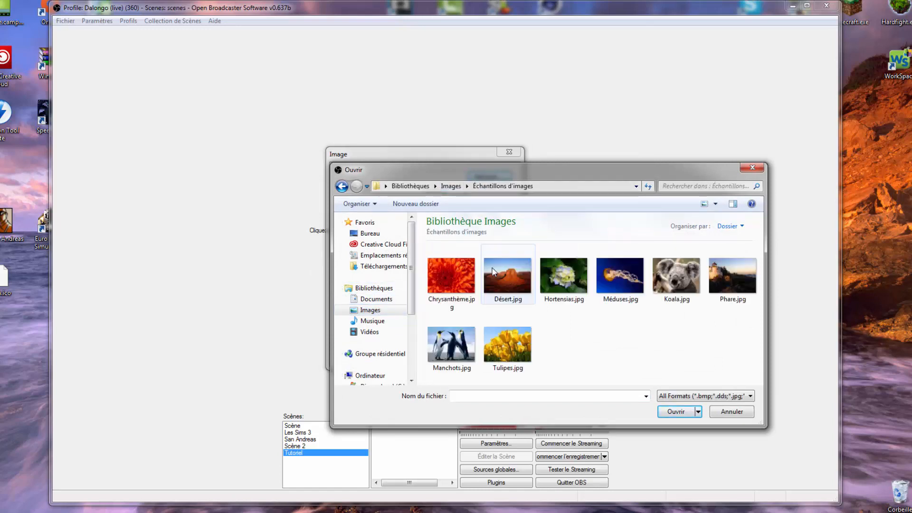
double_click(494, 271)
click(451, 356)
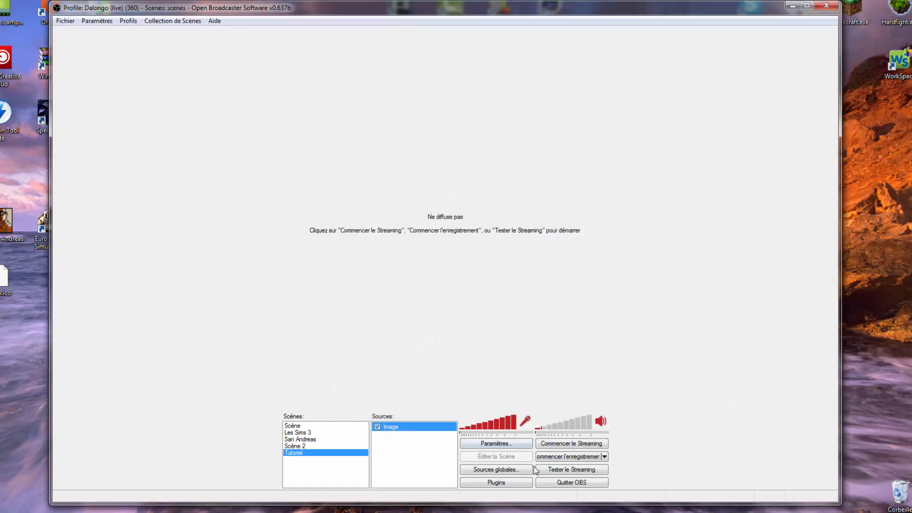
Run a test stream, toggle the Image source's visibility several times to check it in the preview, and stop the test
click(562, 469)
click(378, 427)
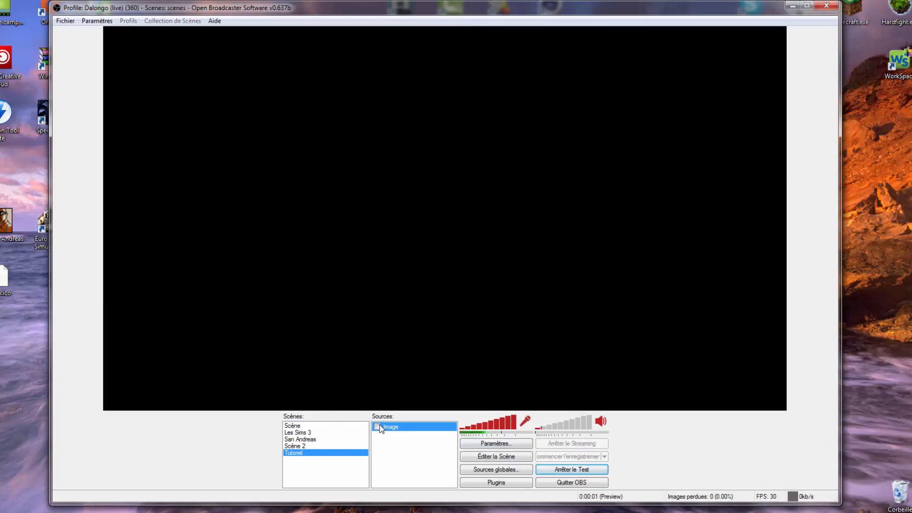
click(378, 426)
click(379, 426)
click(378, 427)
click(377, 426)
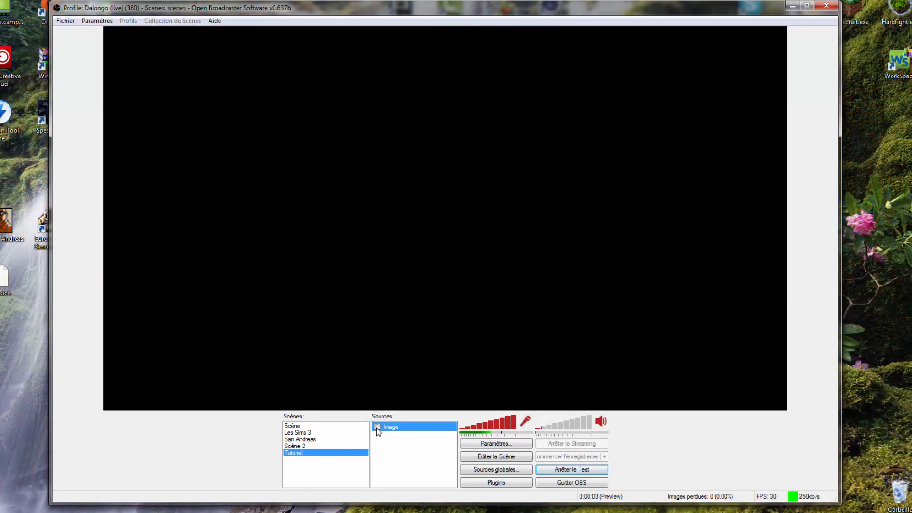
click(377, 427)
click(563, 471)
Add a text source named "Texte" reading "Test" to the Tutoriel scene, and preview it in a short test stream
right_click(427, 430)
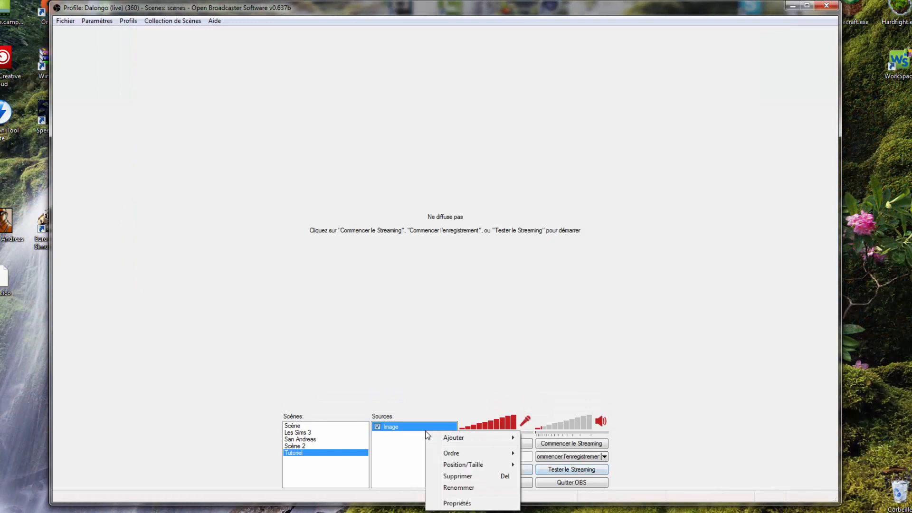
right_click(431, 470)
mouse_move(431, 472)
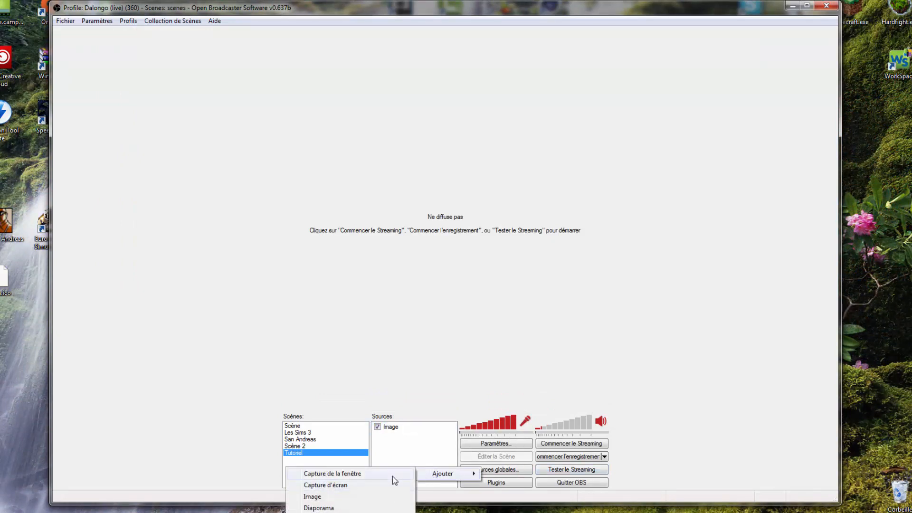
click(366, 512)
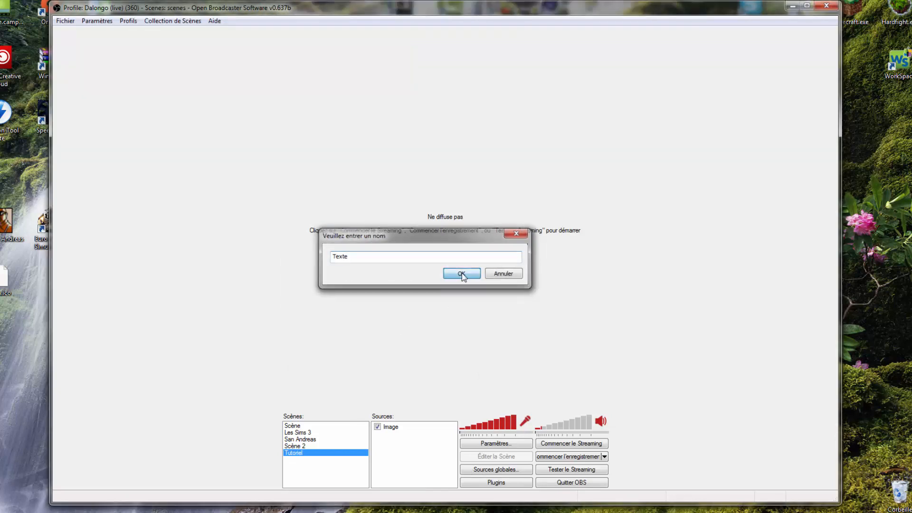
click(461, 274)
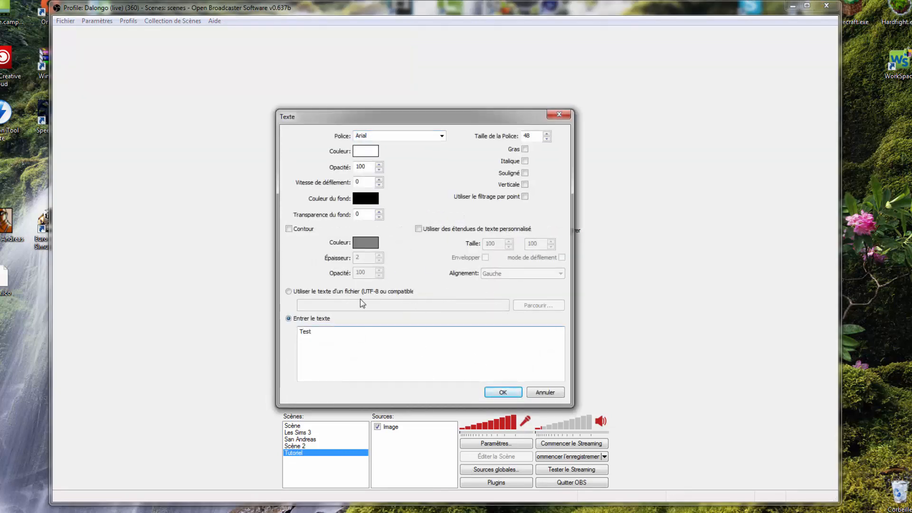
click(503, 391)
click(566, 469)
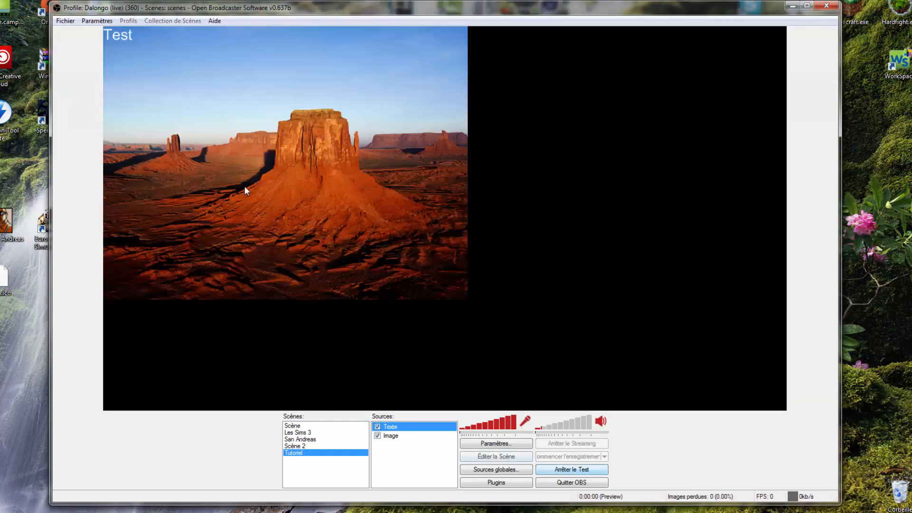
click(572, 469)
Add a video capture device source using Webcam C170 to the Tutoriel scene, and preview it in a short test stream
click(389, 460)
right_click(389, 458)
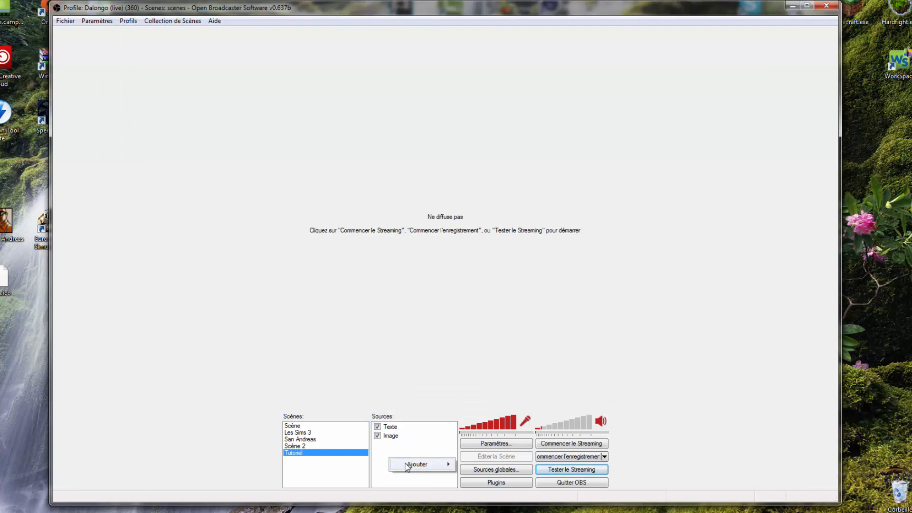
click(407, 465)
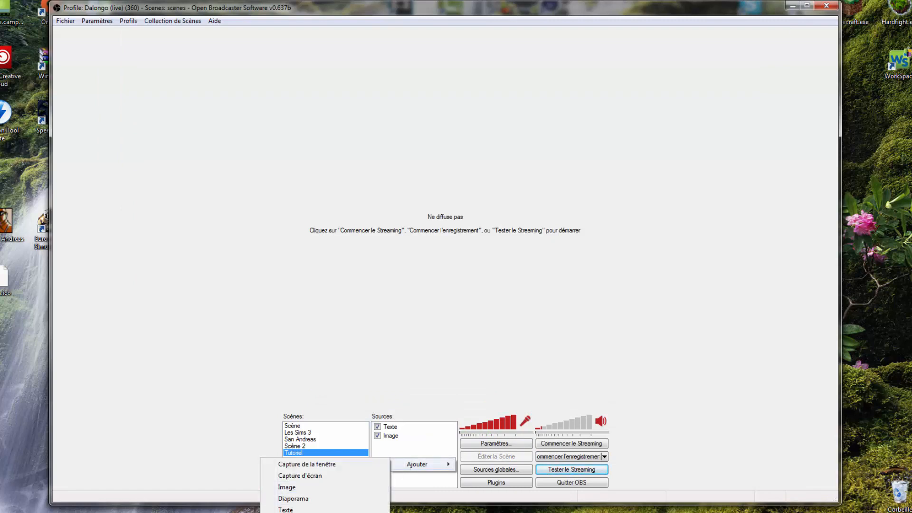
click(328, 512)
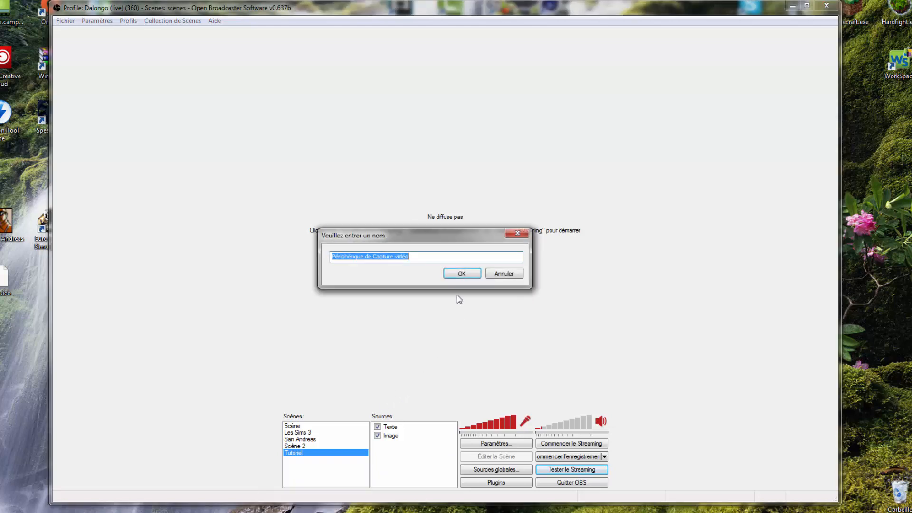
click(459, 273)
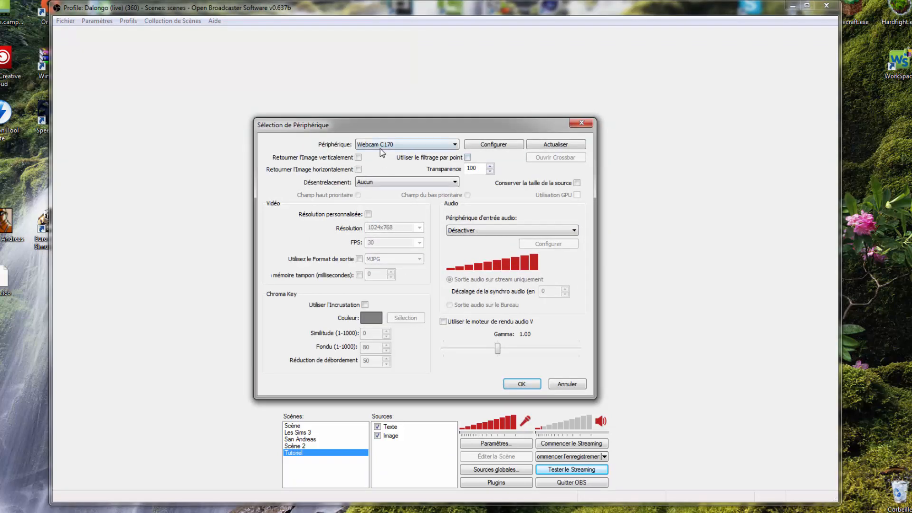
click(380, 145)
click(399, 151)
click(521, 384)
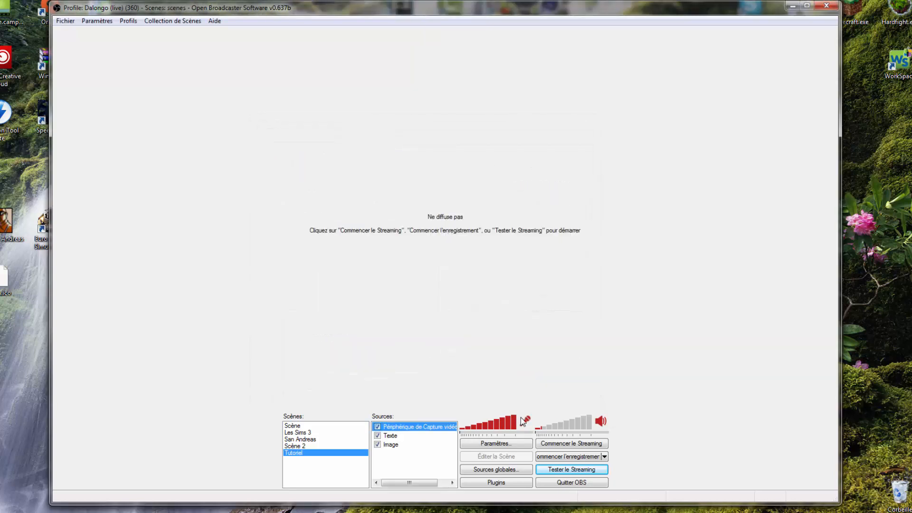
click(551, 469)
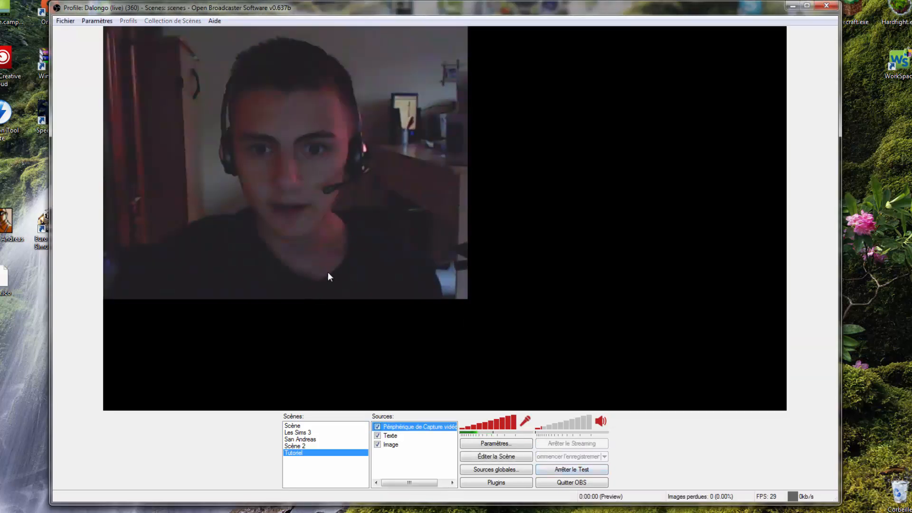
click(570, 470)
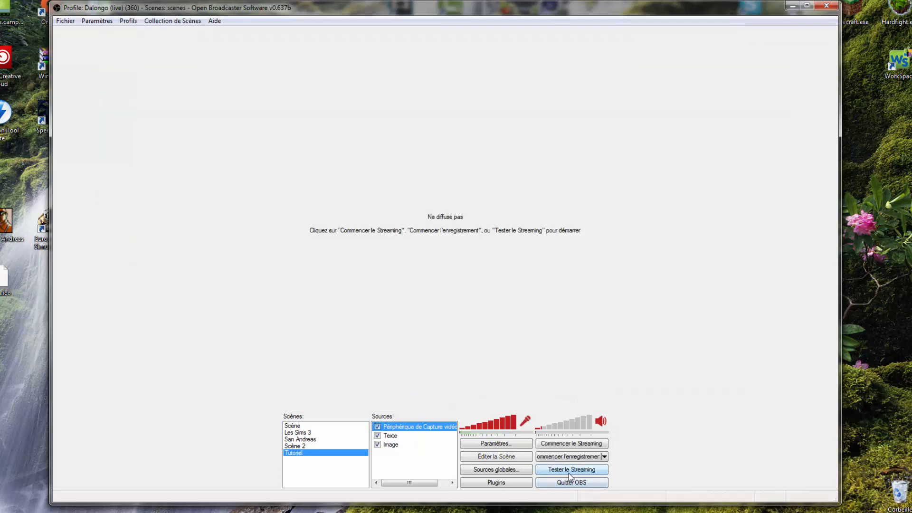
right_click(406, 468)
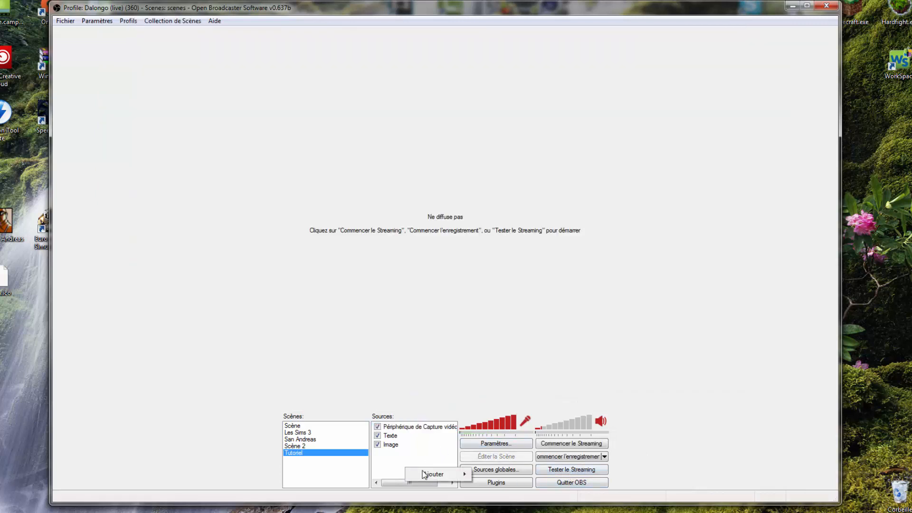
mouse_move(425, 475)
click(351, 512)
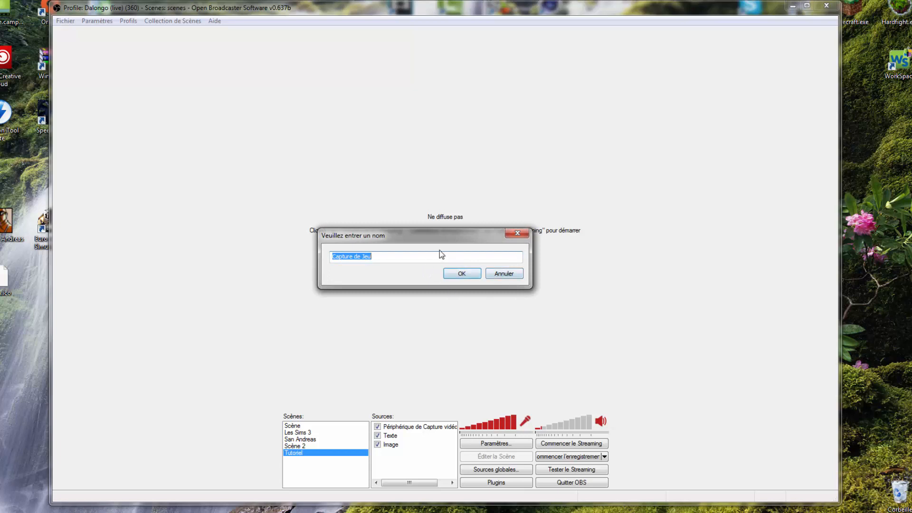
click(499, 274)
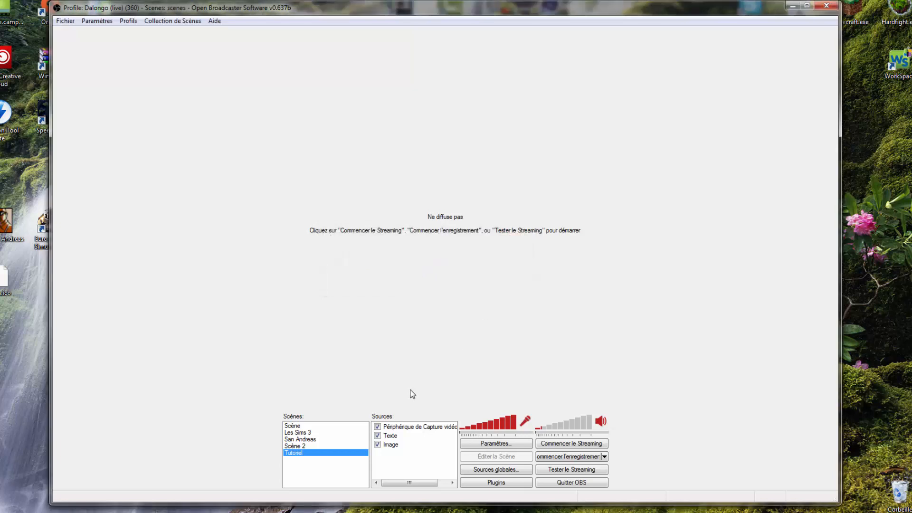
Review the sources of the existing Scène scene, including Minecraft, and return to the Tutoriel scene
click(324, 428)
click(407, 427)
click(399, 463)
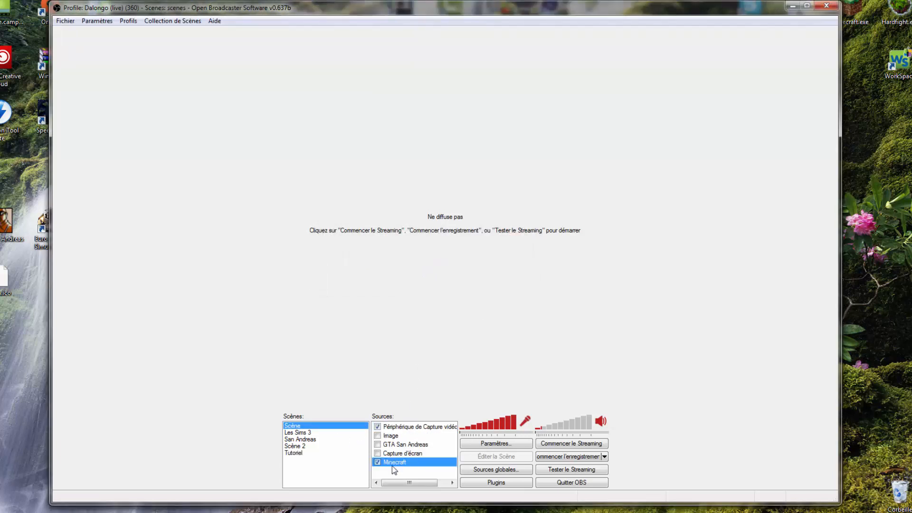
click(300, 454)
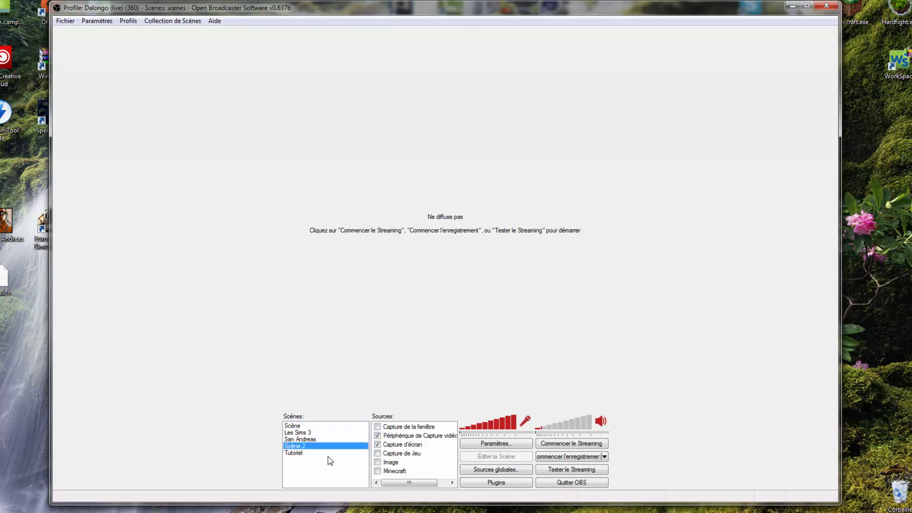
Run a test stream in scene editing mode, shrink the webcam into the canvas's lower-left corner, and enlarge the desert image
click(559, 472)
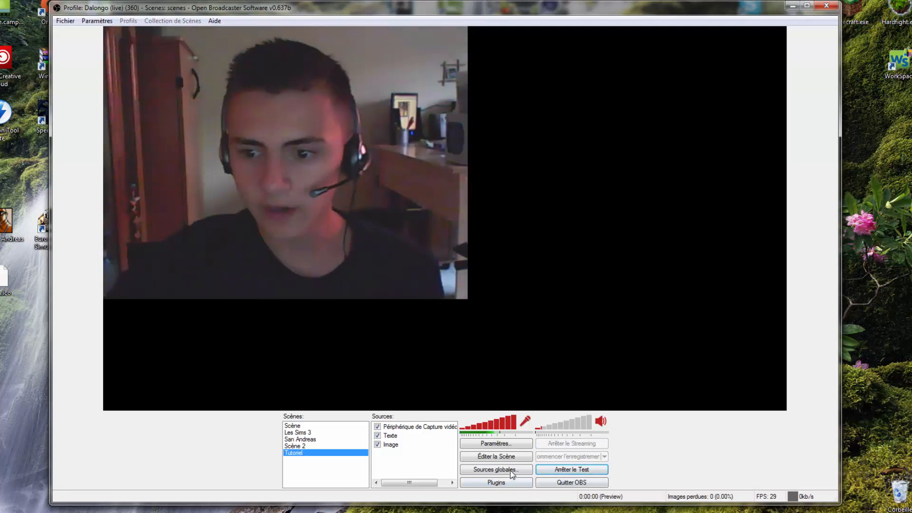
click(497, 456)
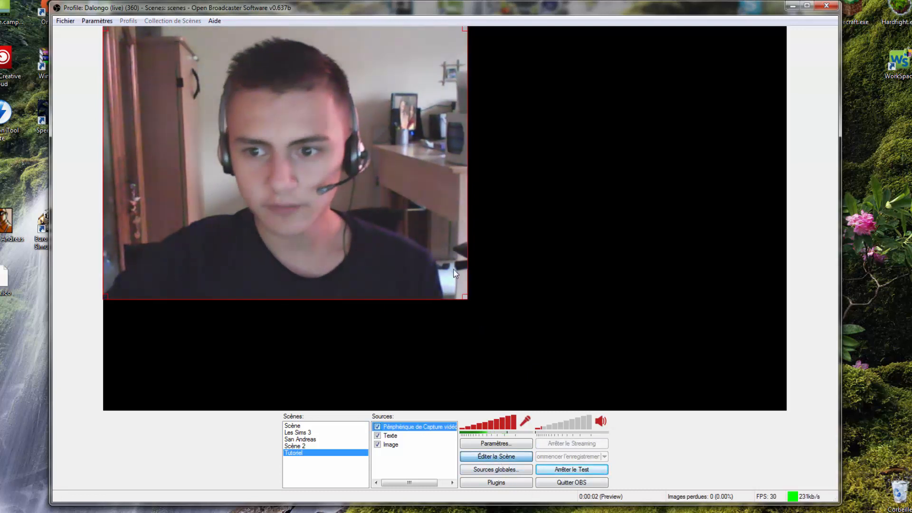
drag(467, 298, 175, 374)
click(312, 257)
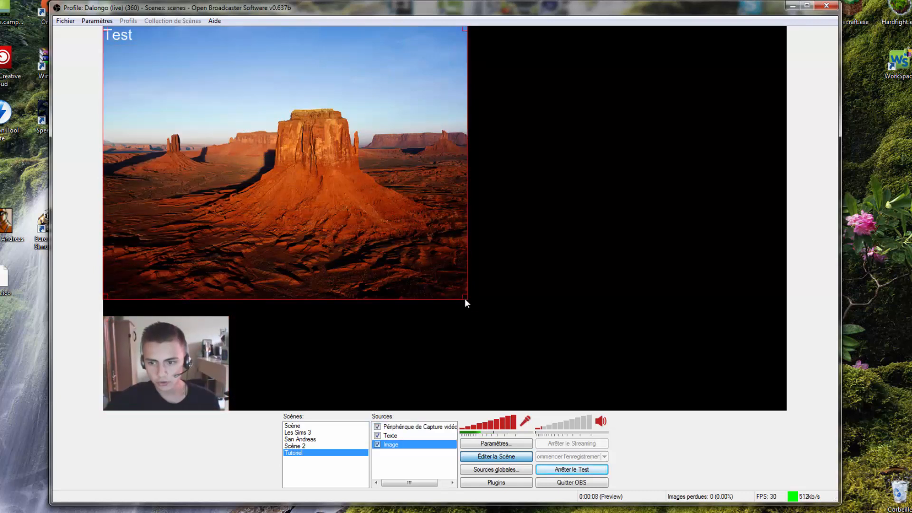
drag(465, 298, 574, 367)
Enlarge the Test text, place it at the desert image's right edge, and align it to the top of the canvas
click(125, 38)
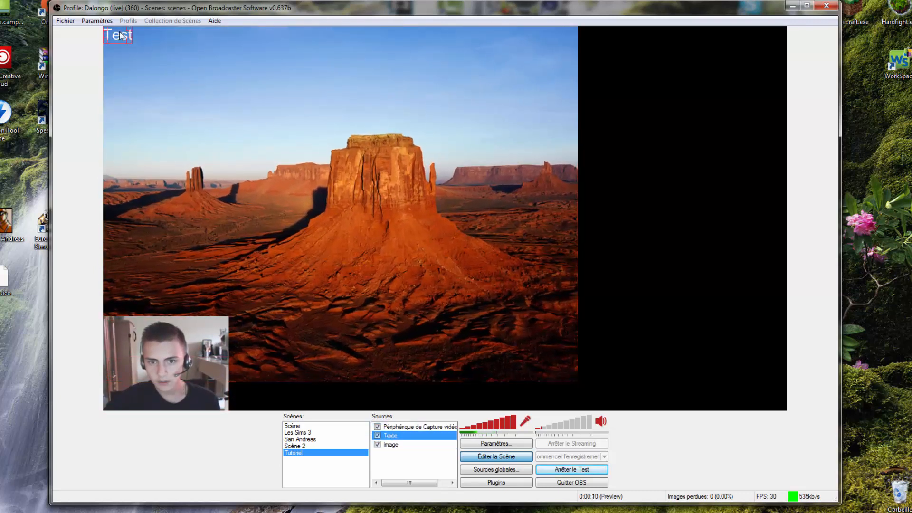
click(127, 38)
click(127, 38)
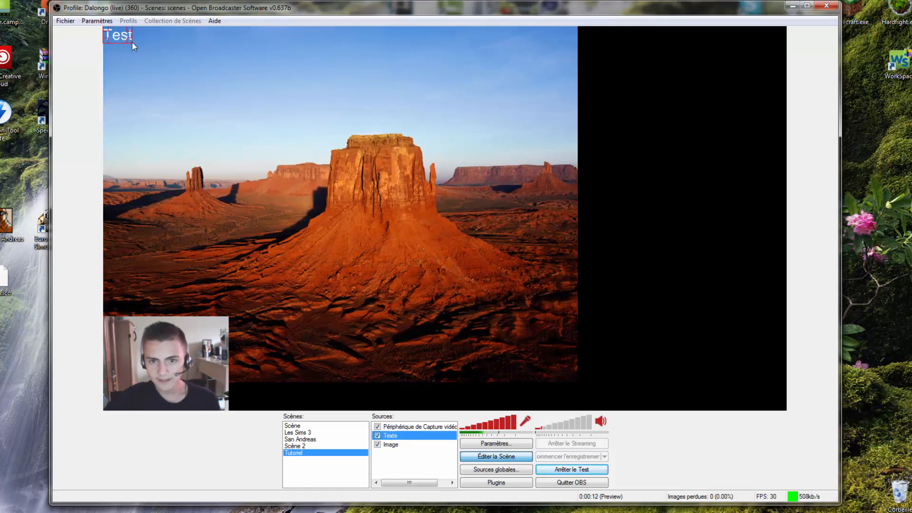
drag(132, 41, 625, 126)
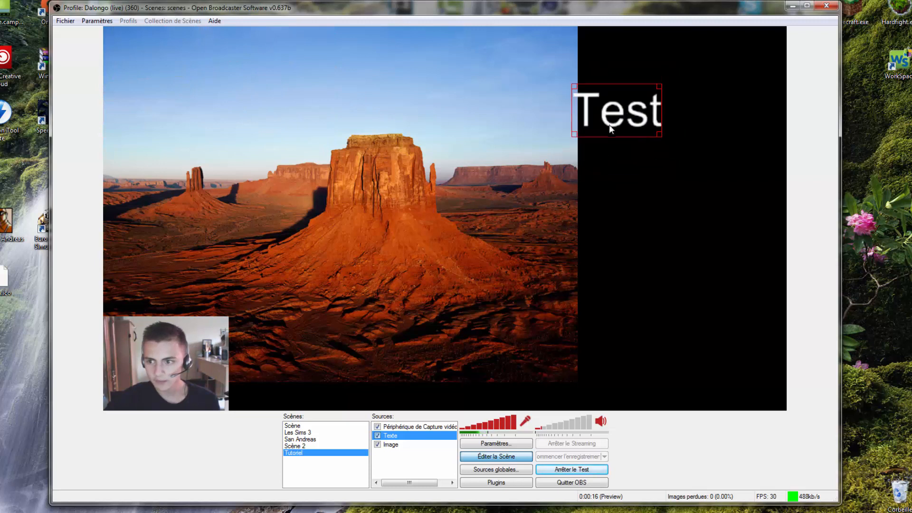
right_click(410, 436)
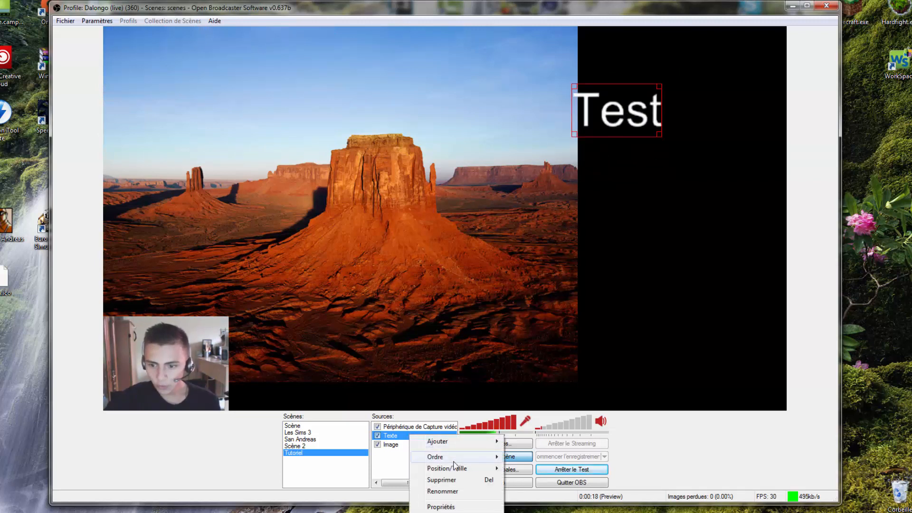
mouse_move(451, 468)
click(355, 448)
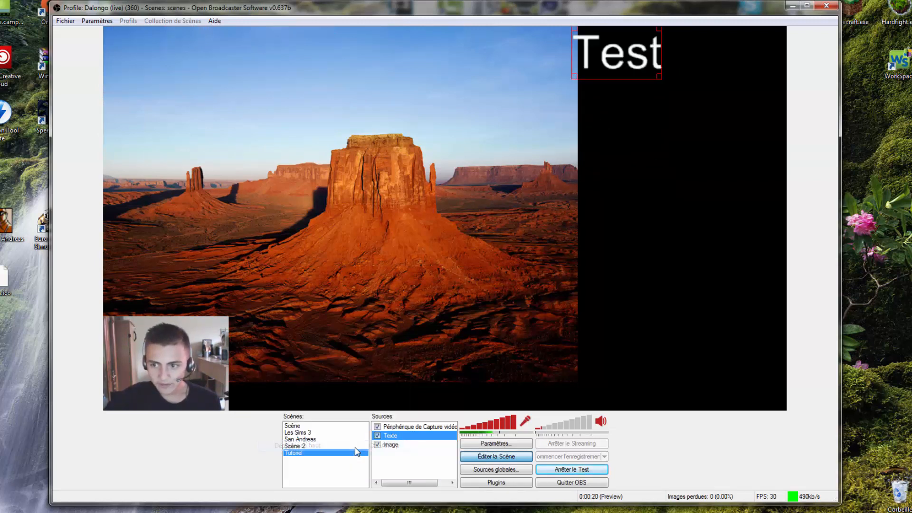
Send the video capture device source to the bottom of the source order, behind the desert image
click(391, 428)
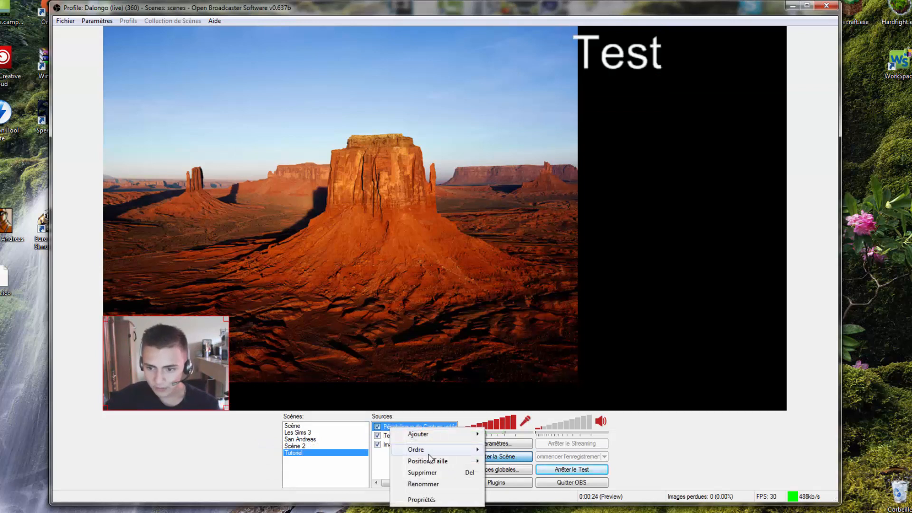
mouse_move(426, 447)
click(314, 488)
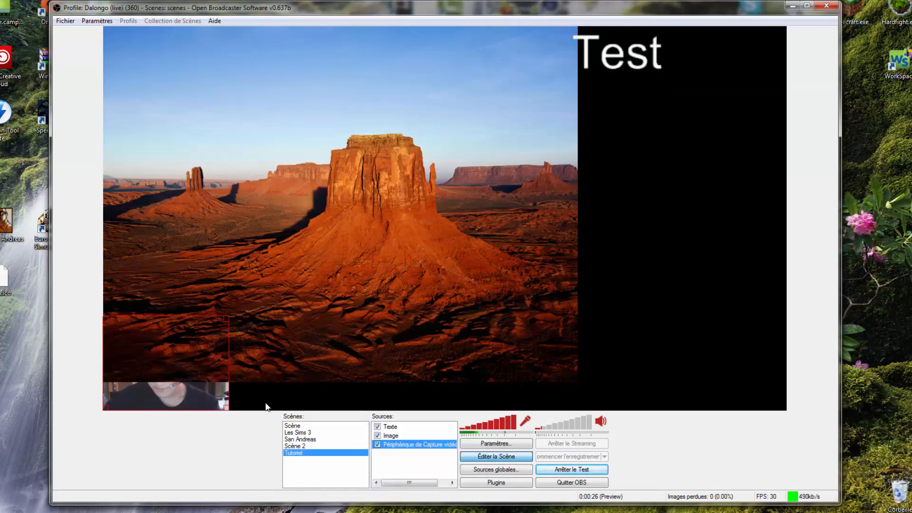
click(217, 248)
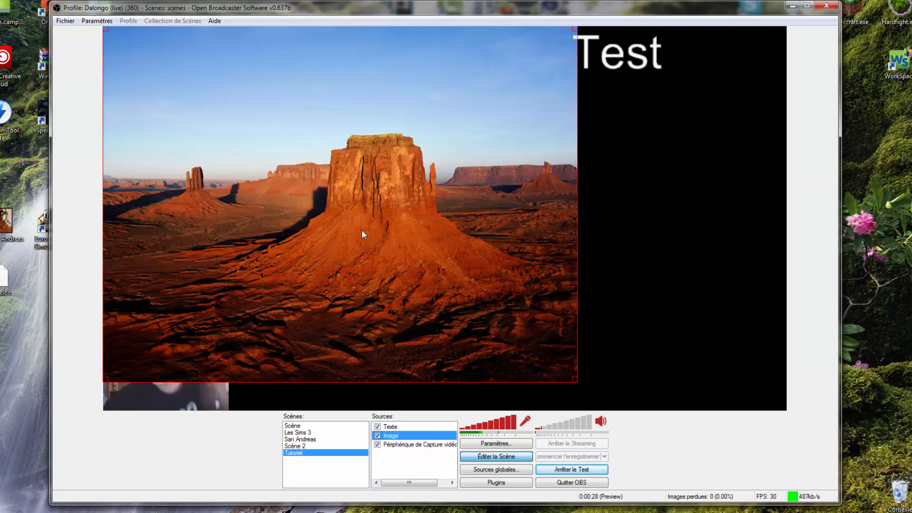
Move the video capture device source up one level in the source order, above Image
click(421, 445)
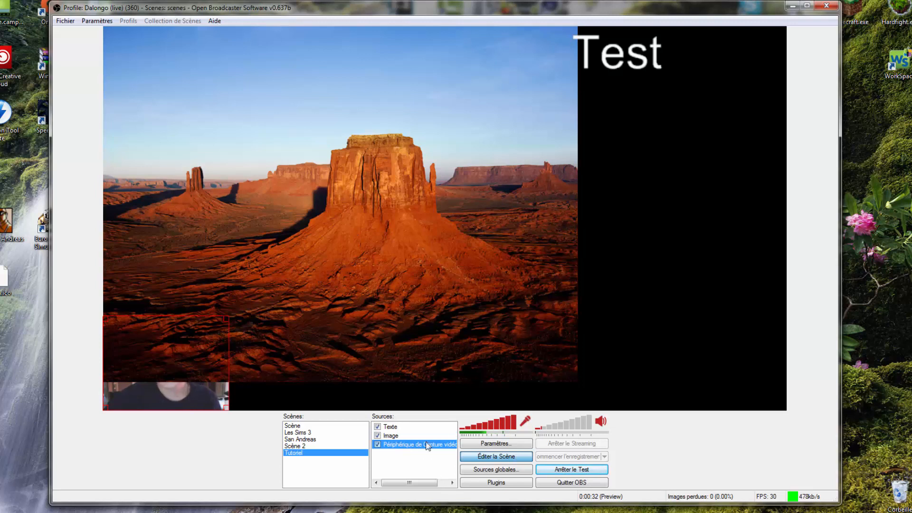
right_click(403, 446)
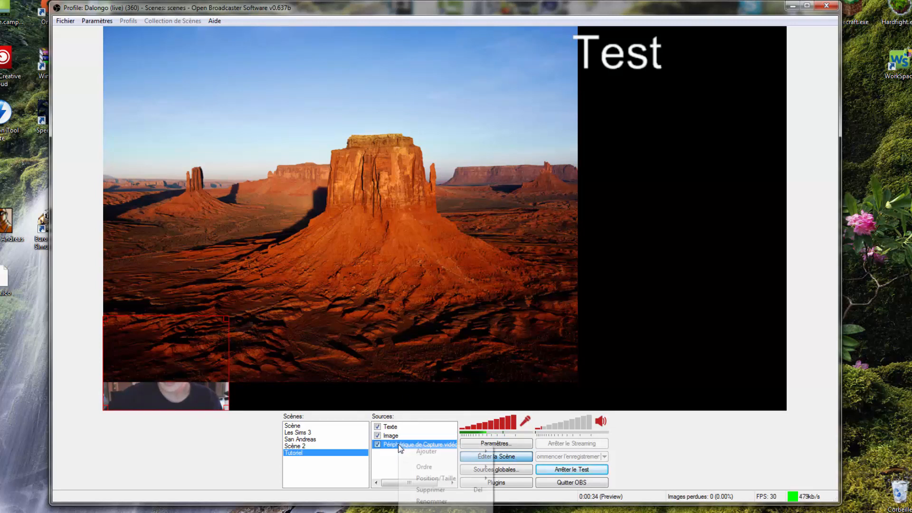
mouse_move(425, 466)
click(359, 468)
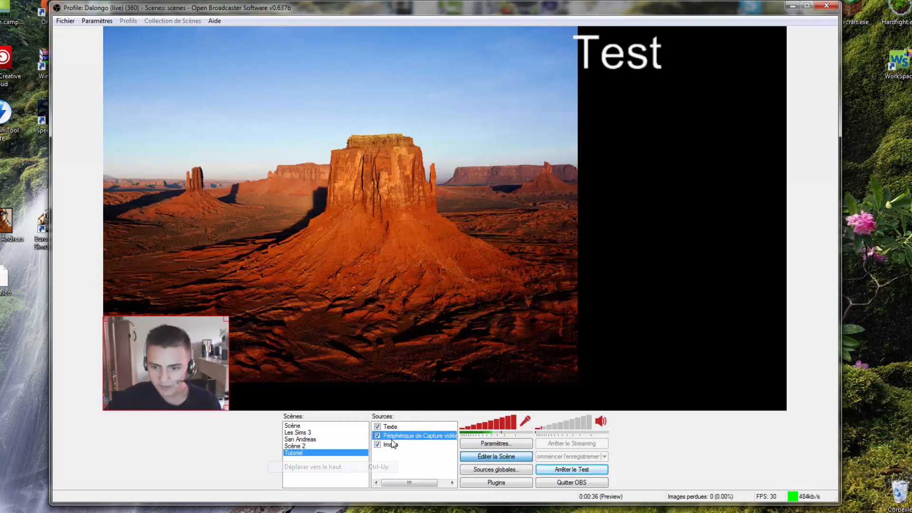
Examine the position and size options of the video capture device source, and stop the test stream
right_click(403, 434)
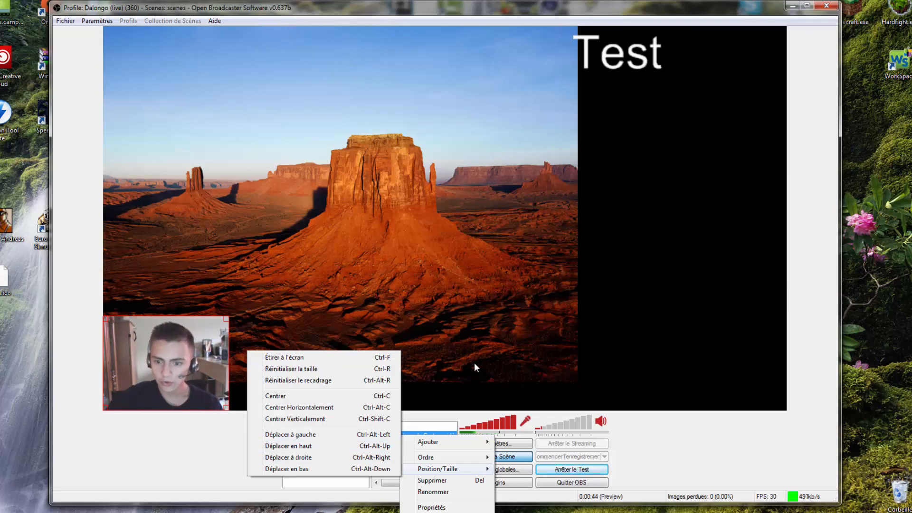
click(385, 471)
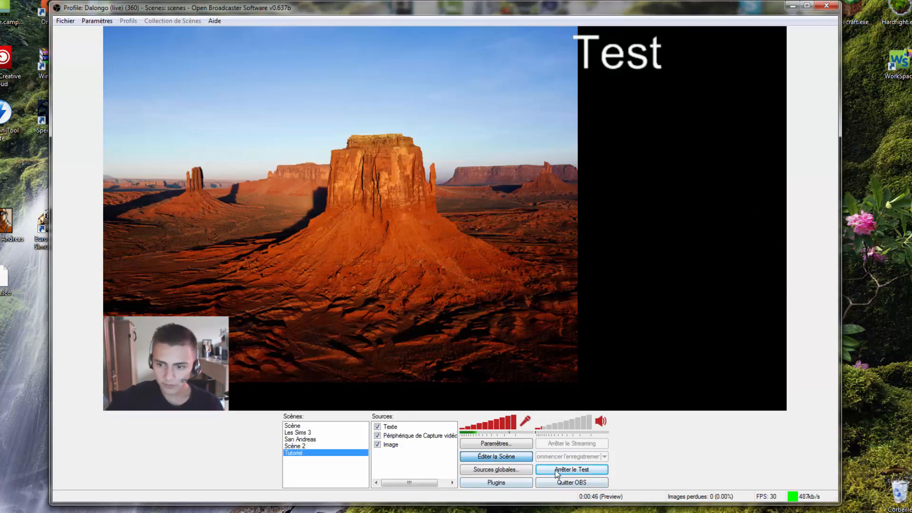
click(571, 469)
click(530, 473)
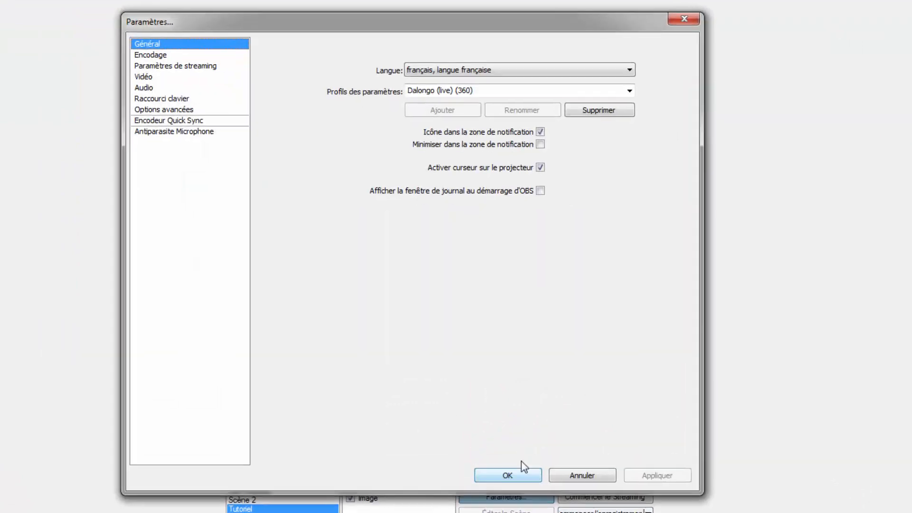
click(629, 90)
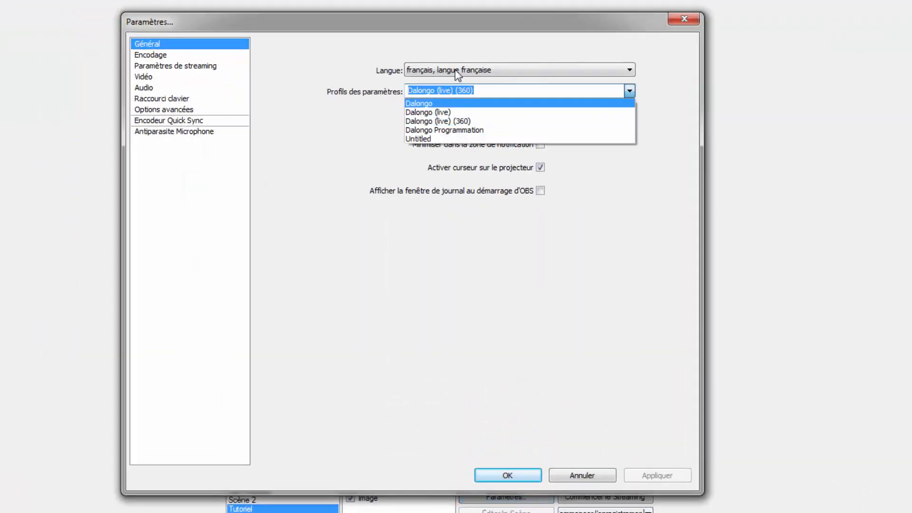
click(520, 179)
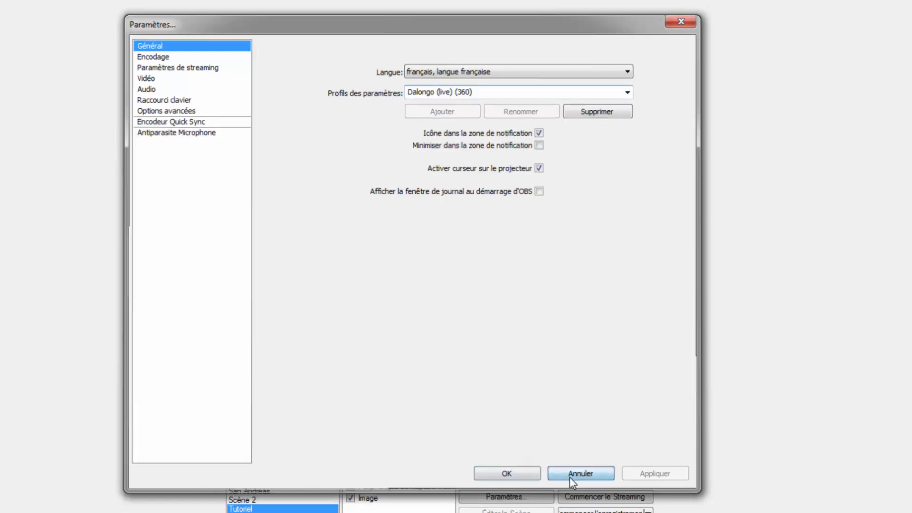
click(570, 477)
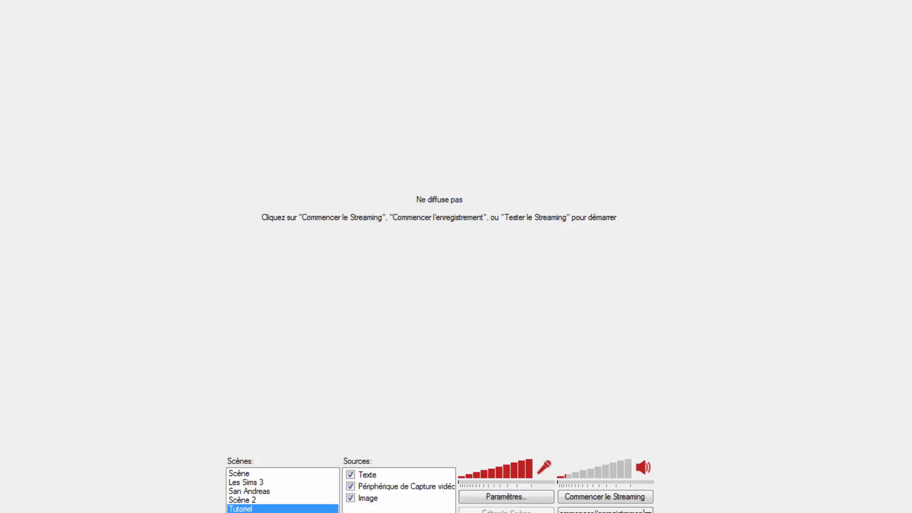
Add a new settings profile named Tutoriel in the general settings
click(10, 1)
click(498, 496)
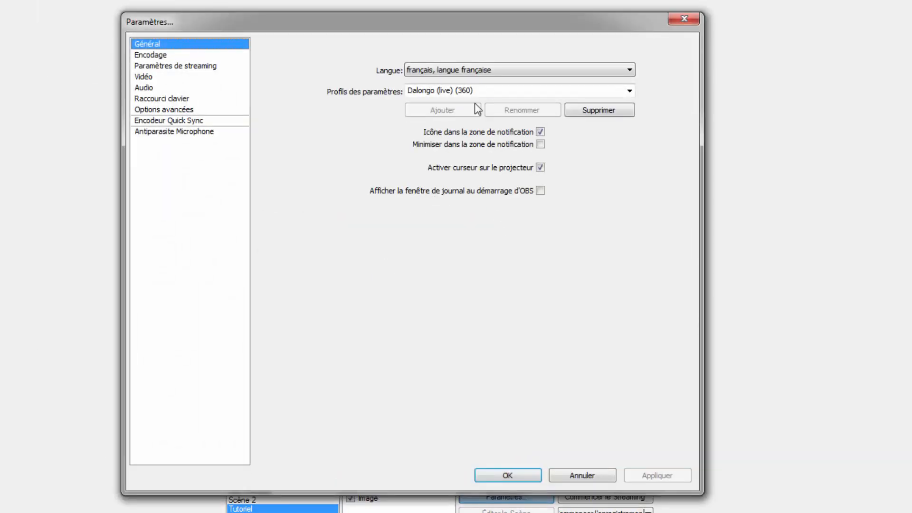
drag(475, 90, 407, 90)
text(Tutoriel)
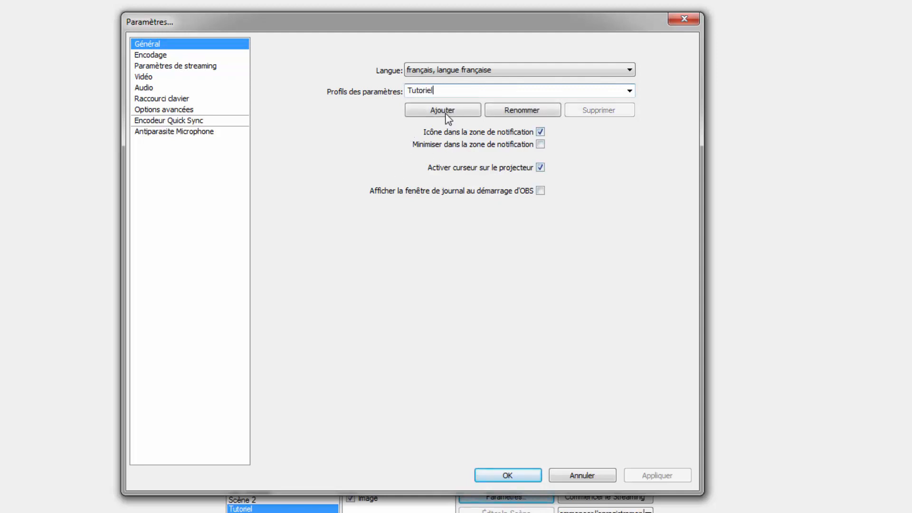
click(430, 105)
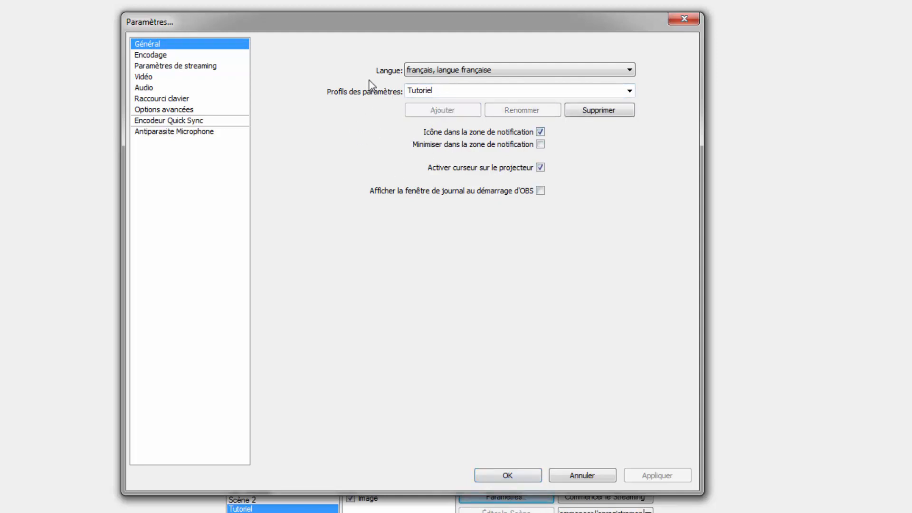
Examine the video encoding settings, including the custom buffer size option and the maximum bitrate
click(203, 56)
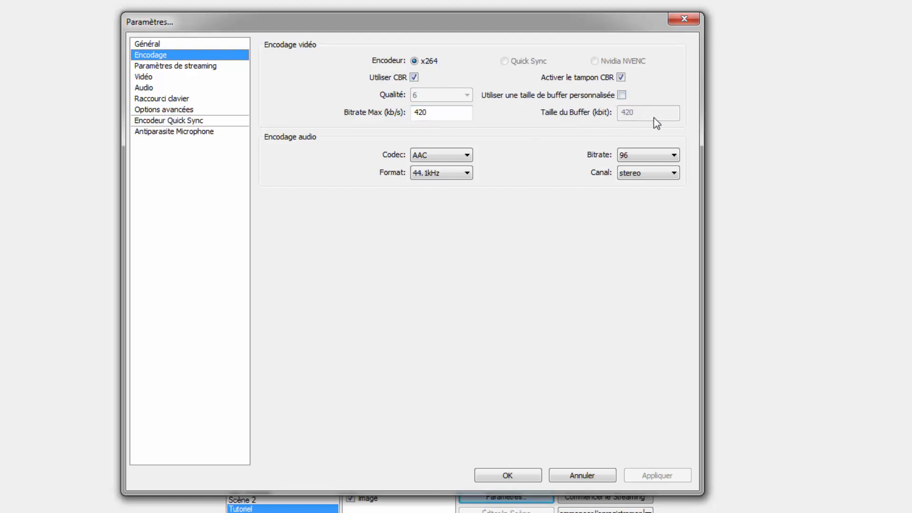
click(622, 95)
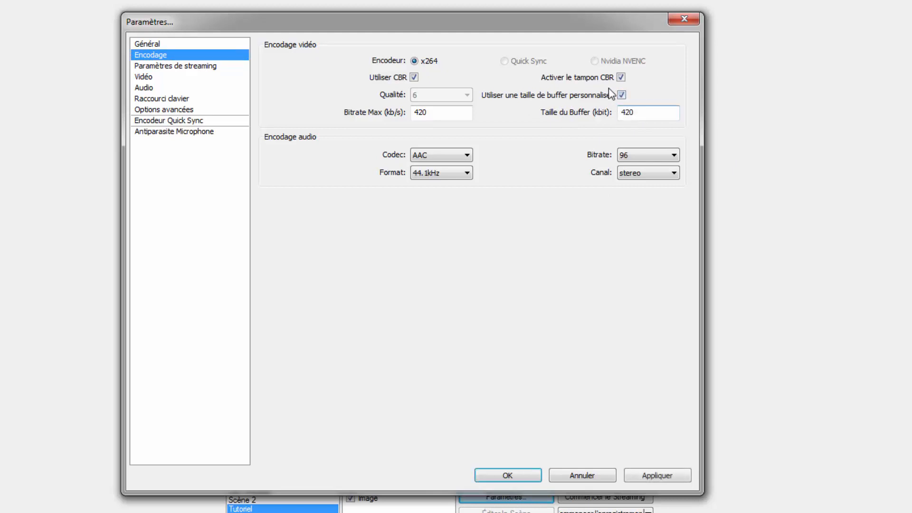
click(621, 94)
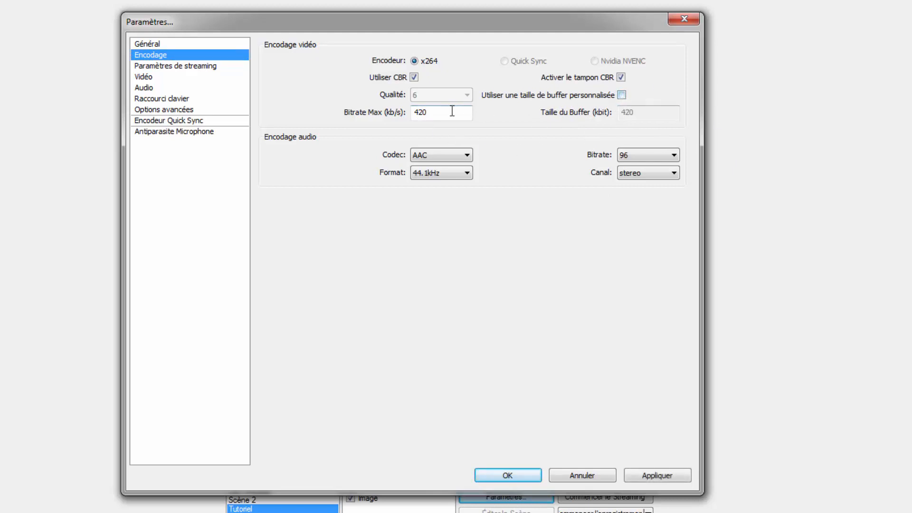
drag(452, 112, 329, 94)
drag(465, 114, 393, 100)
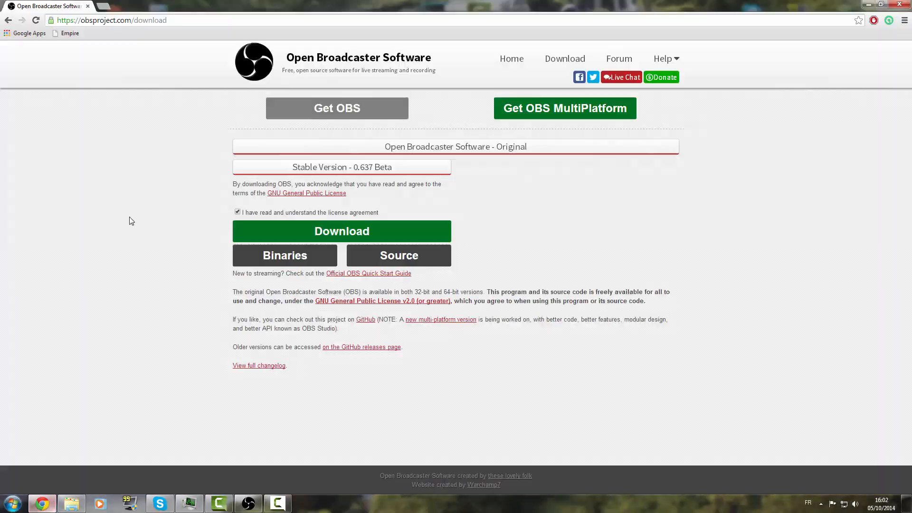
Switch to the web browser, open speedtest.net in a new tab, and start the connection speed test
click(109, 5)
text(speedtest.net)
key(Return)
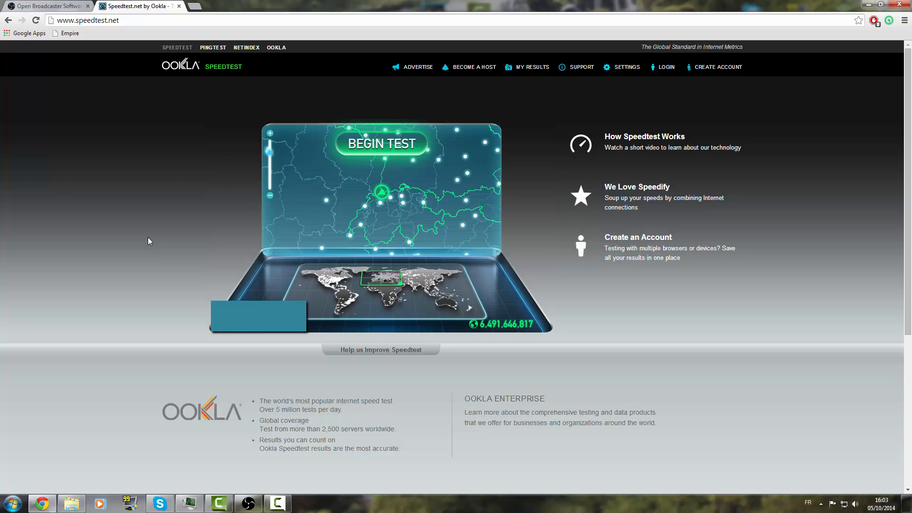
click(382, 144)
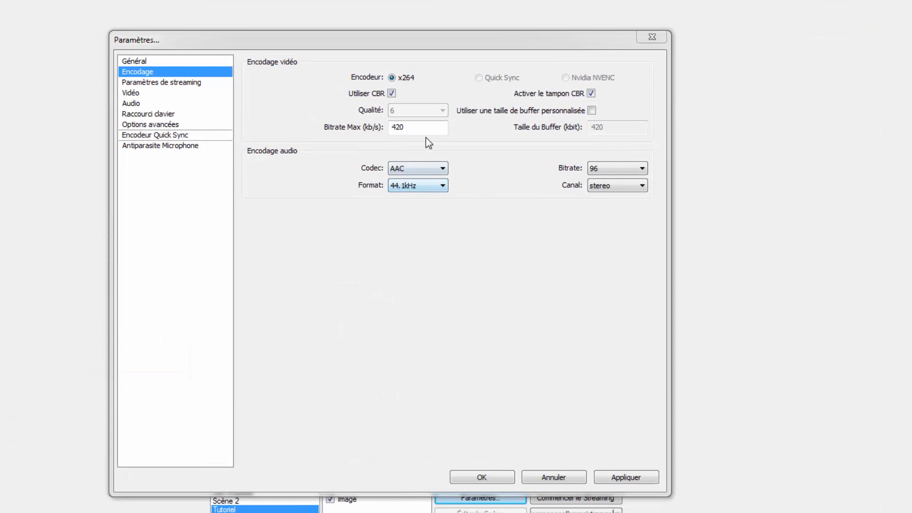
Return to the OBS encoding settings and examine the maximum video bitrate, audio codec, and audio bitrate options
click(422, 127)
drag(422, 127, 376, 119)
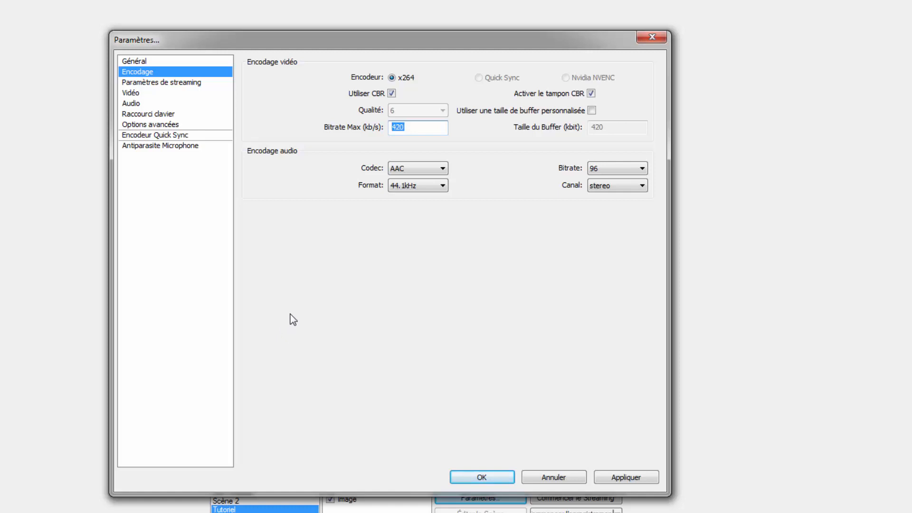
click(425, 125)
click(409, 171)
click(408, 174)
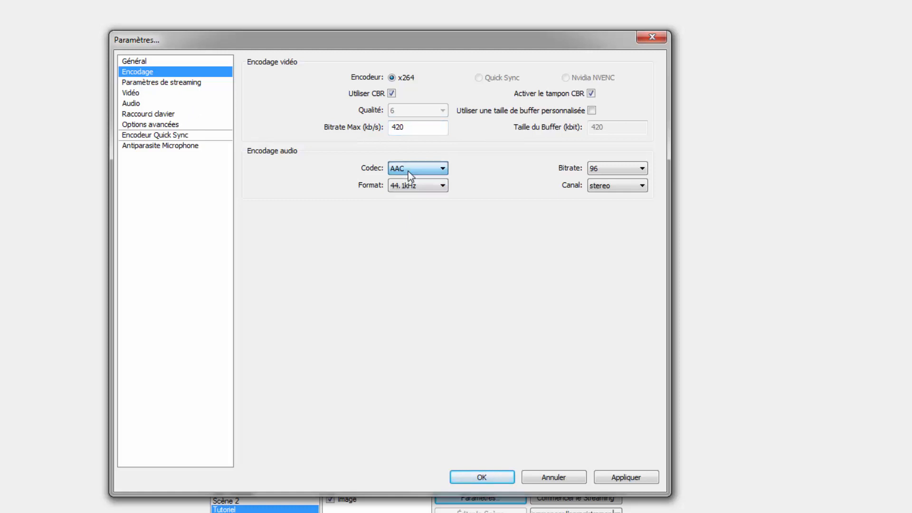
click(609, 173)
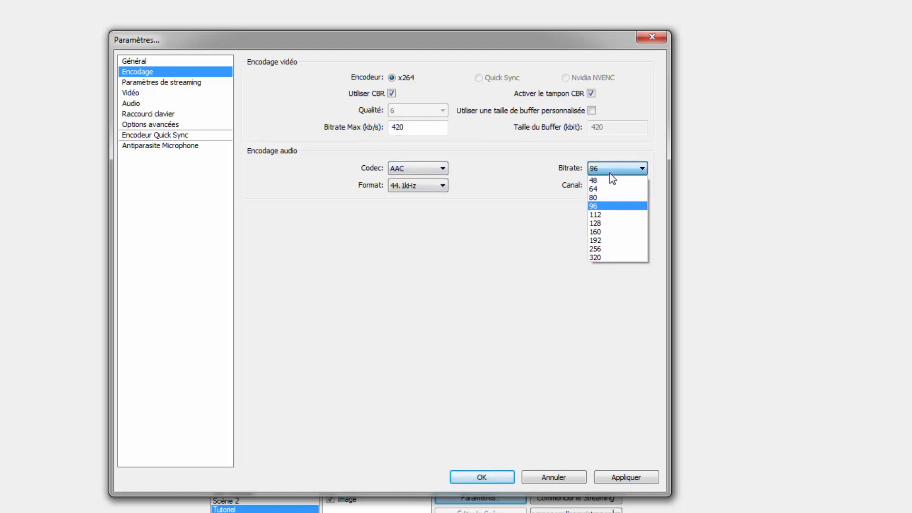
click(609, 173)
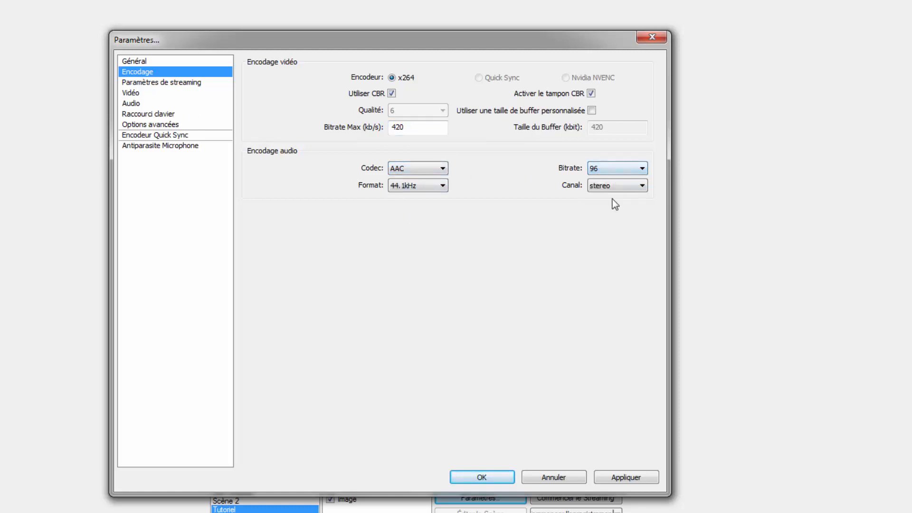
click(597, 173)
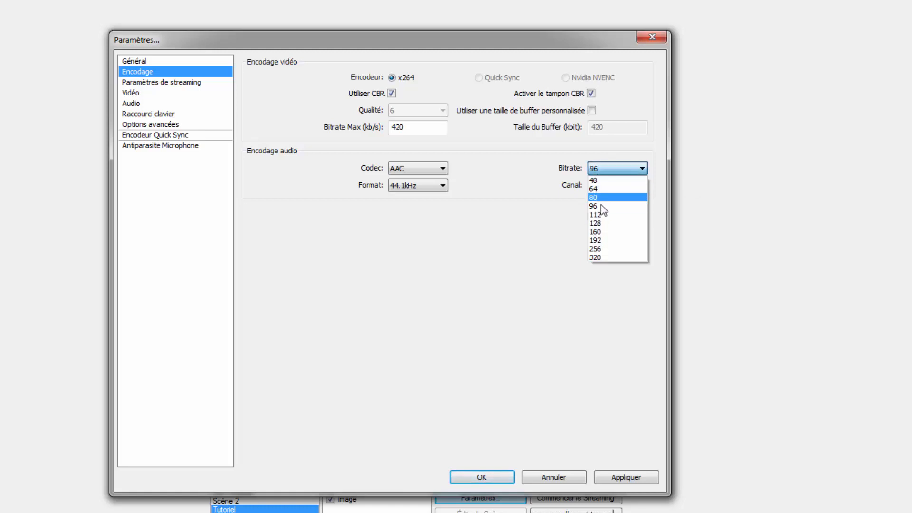
click(600, 171)
click(599, 170)
click(599, 169)
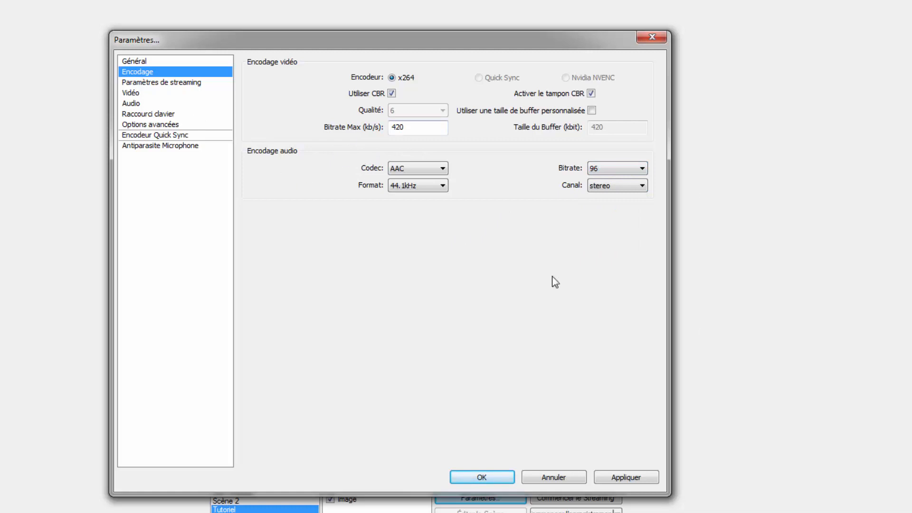
drag(421, 128, 349, 122)
click(611, 172)
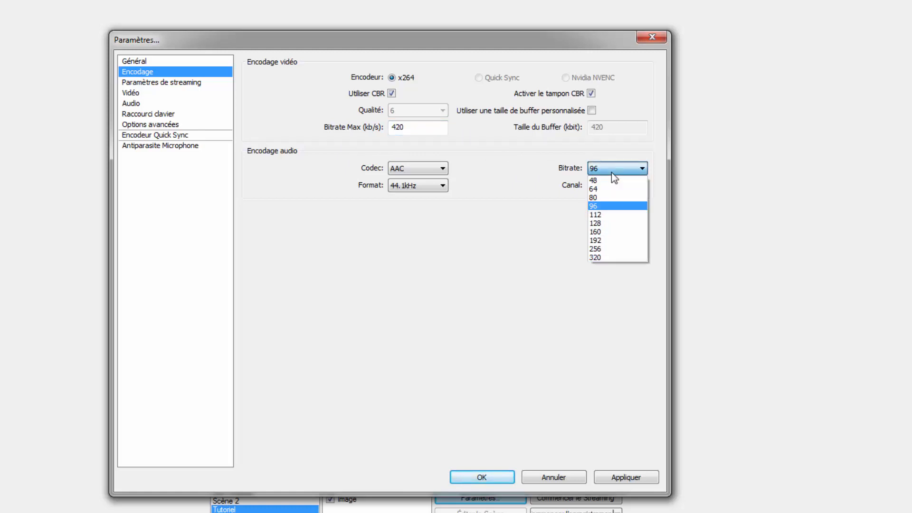
click(588, 148)
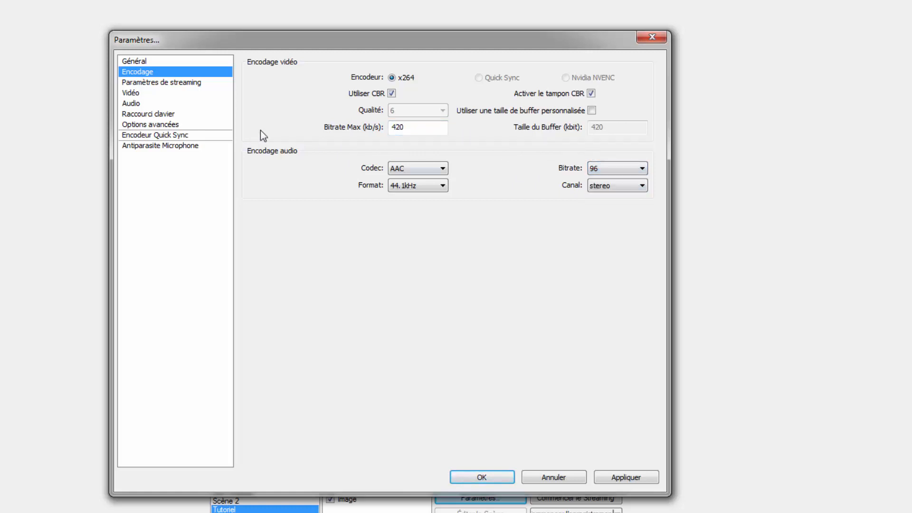
Apply the encoding settings and set the streaming mode to Sortie vers un Fichier seulement
click(159, 82)
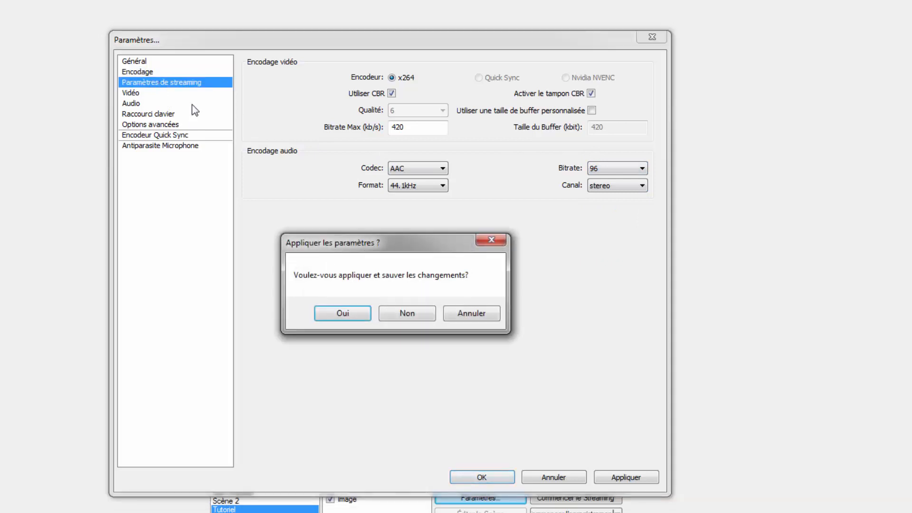
click(353, 312)
click(416, 75)
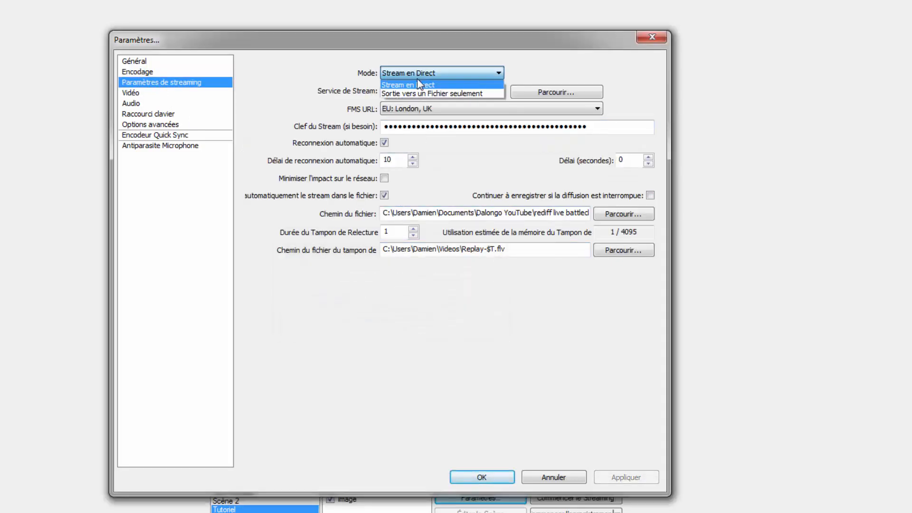
click(417, 85)
click(413, 73)
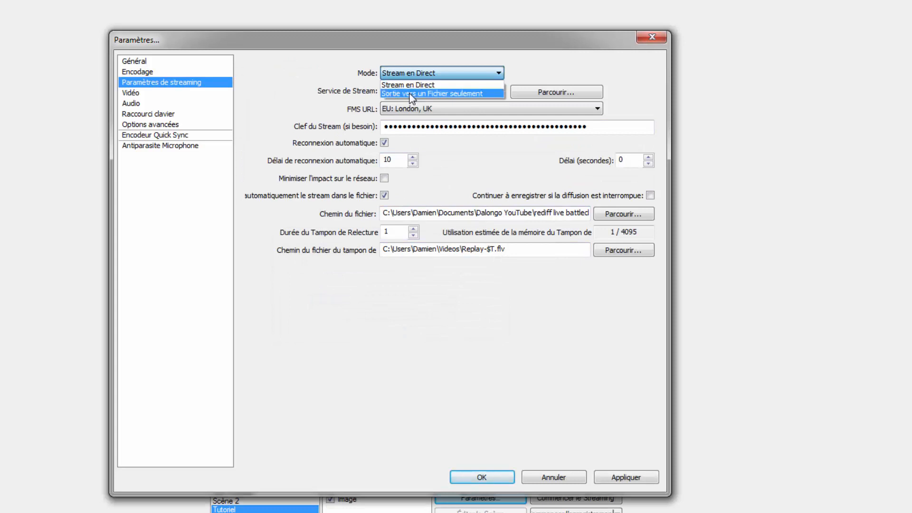
click(411, 93)
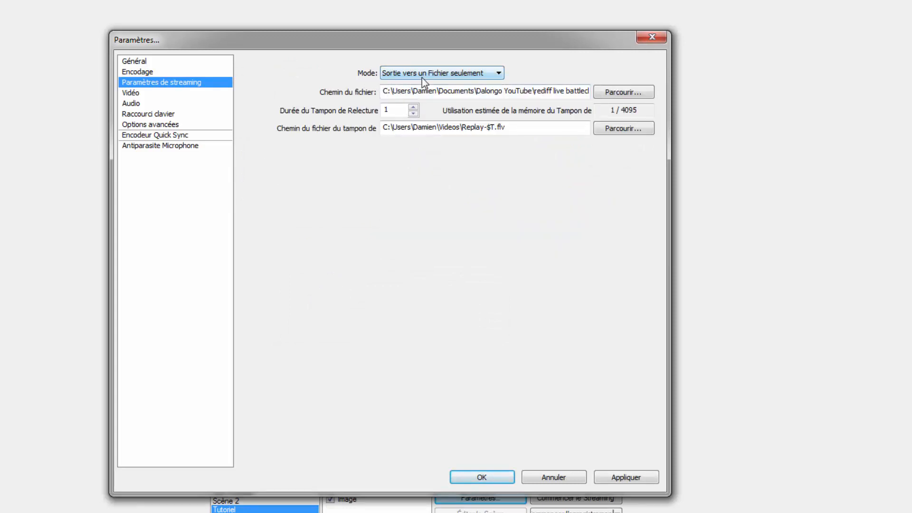
Browse for the recording file path and create a folder named tutoriel inside Dalongo YouTube
click(604, 94)
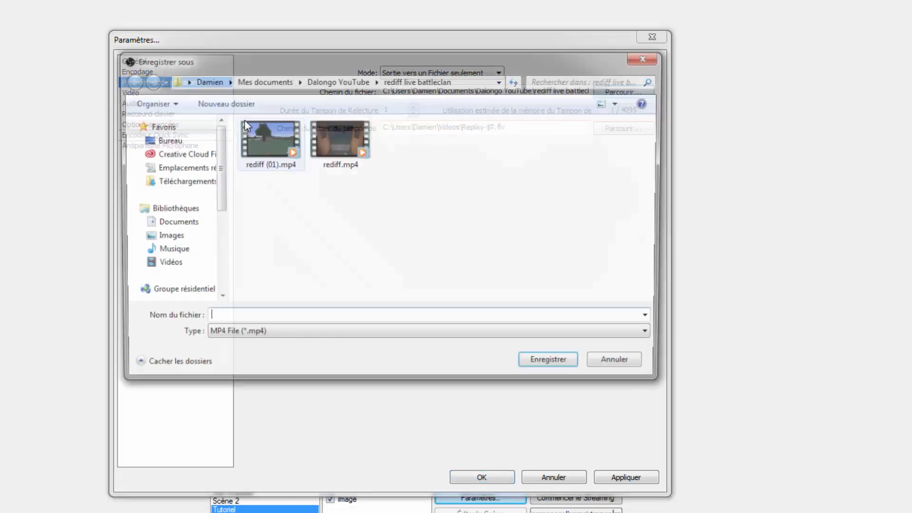
click(319, 82)
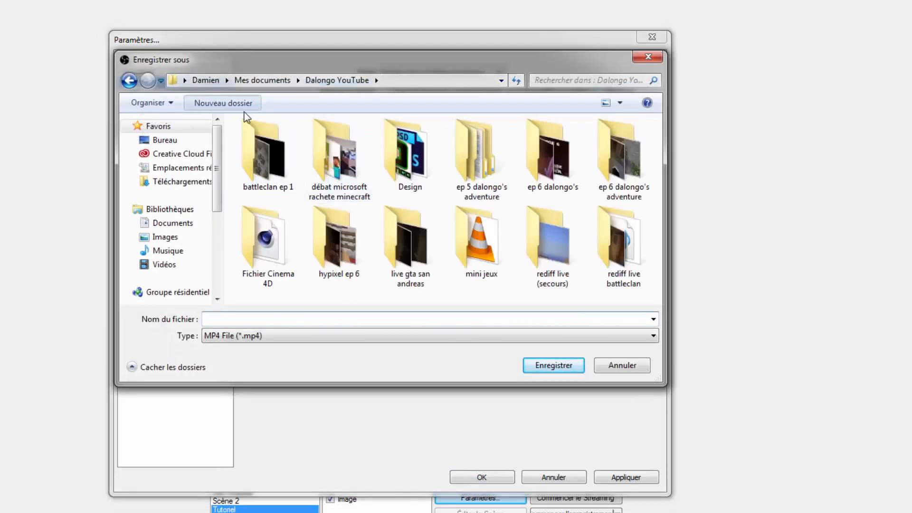
click(222, 102)
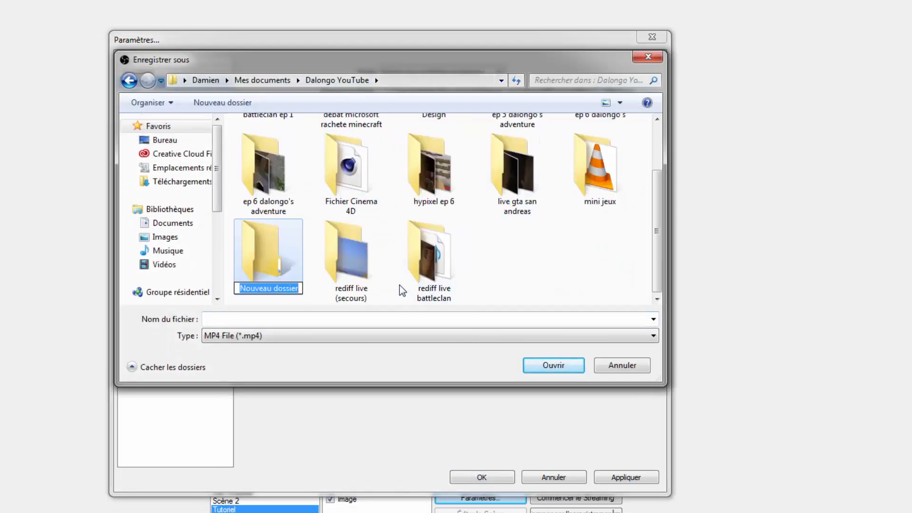
key(BackSpace)
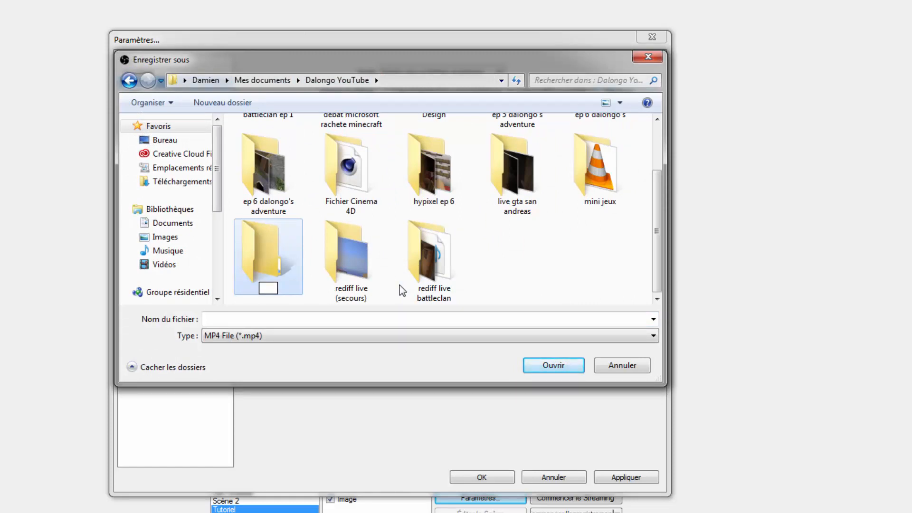
text(tutoriel)
key(Return)
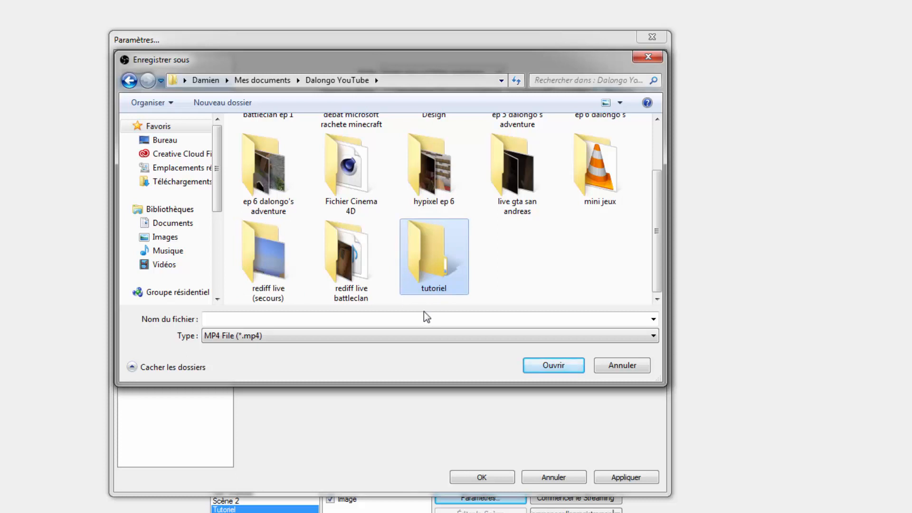
Set the recording file to an MP4 named tutoriel inside the new tutoriel folder
double_click(429, 287)
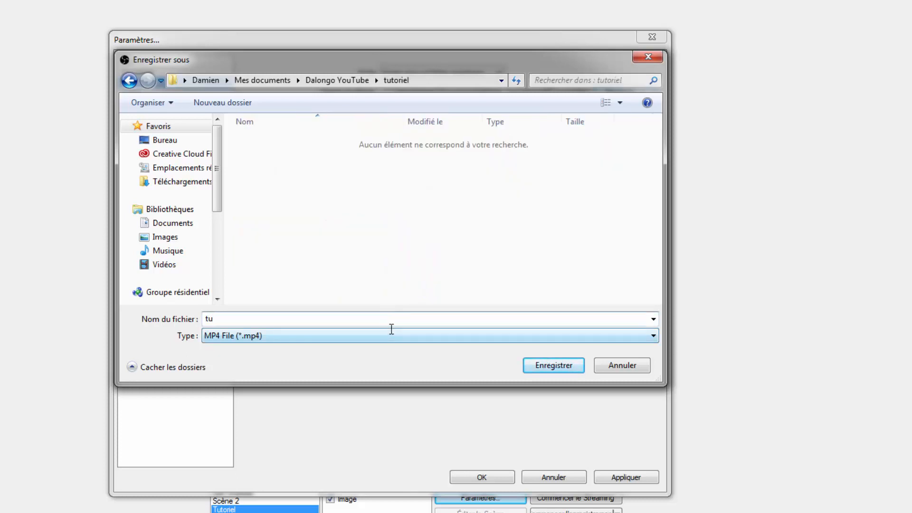
click(392, 329)
text(tutoriel)
click(555, 372)
Set the streaming mode to Stream en Direct and the stream service to Custom
click(428, 73)
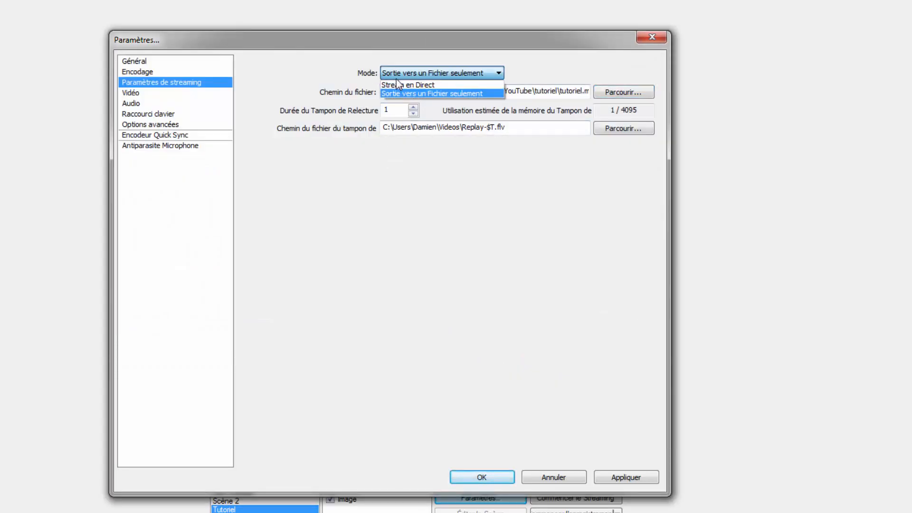
click(400, 84)
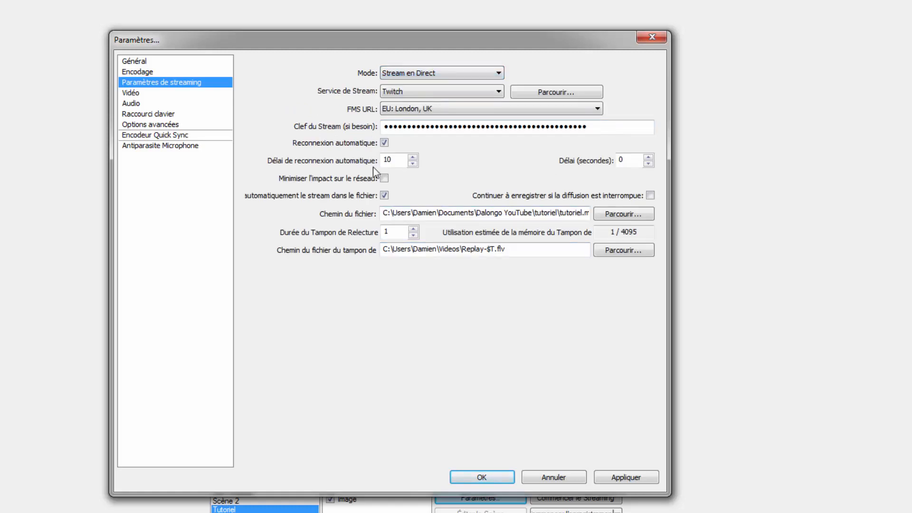
click(424, 88)
click(423, 104)
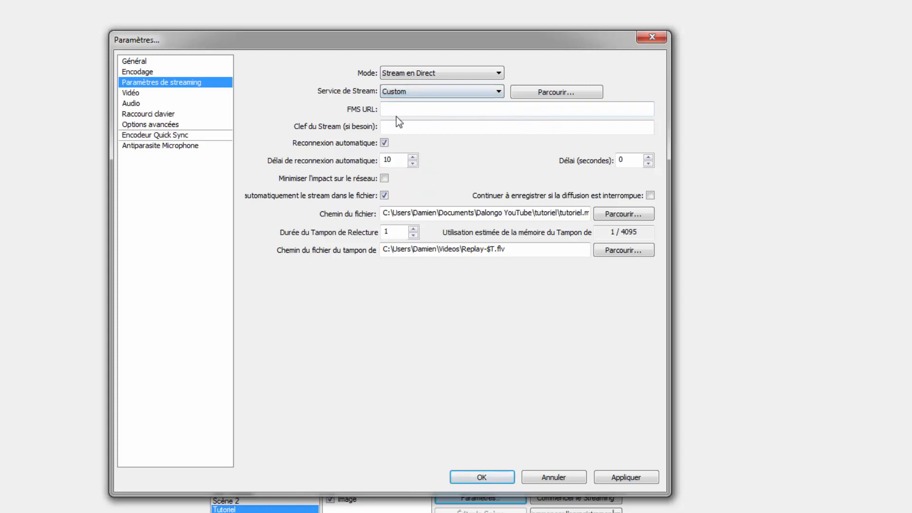
click(432, 112)
Set the stream service to Twitch and view the available FMS URL servers
click(418, 92)
click(414, 103)
click(414, 92)
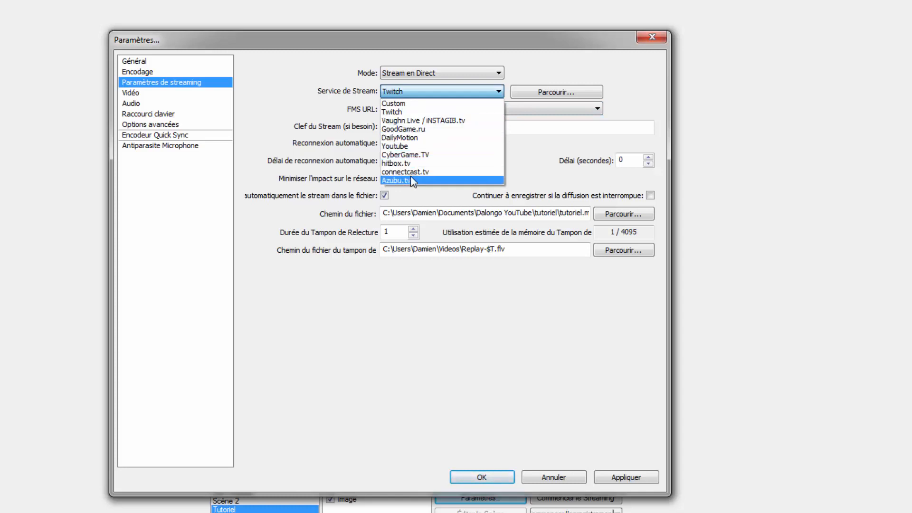
click(410, 93)
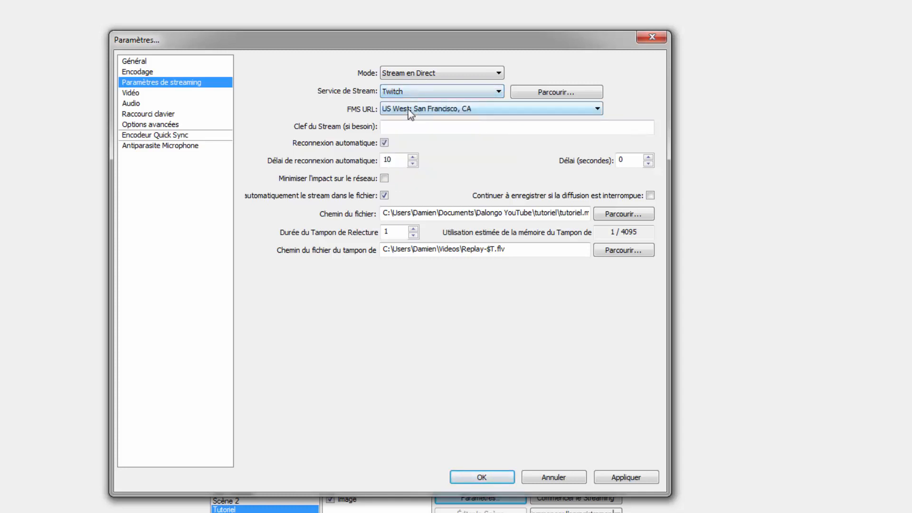
click(407, 109)
click(508, 268)
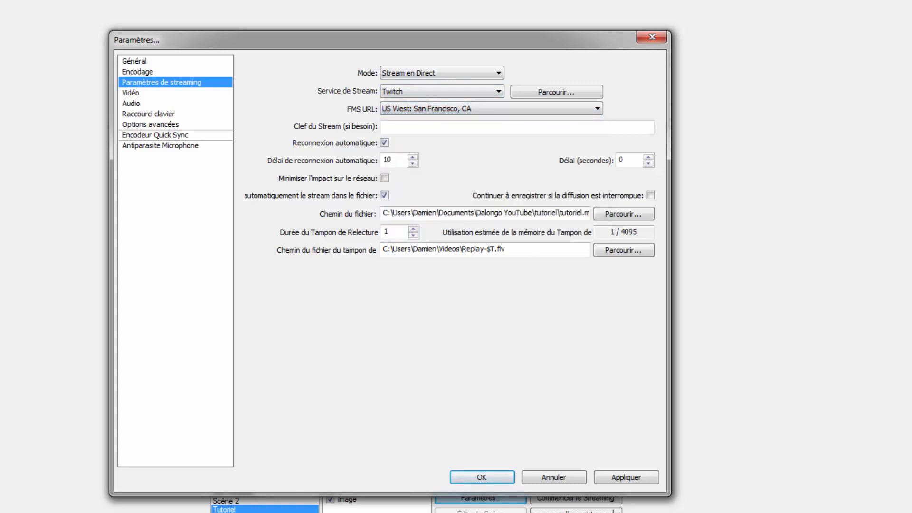
Compare the server latencies in the TwitchTV Ingest Latency Checker and set the FMS URL to EU: Amsterdam, NL
click(228, 512)
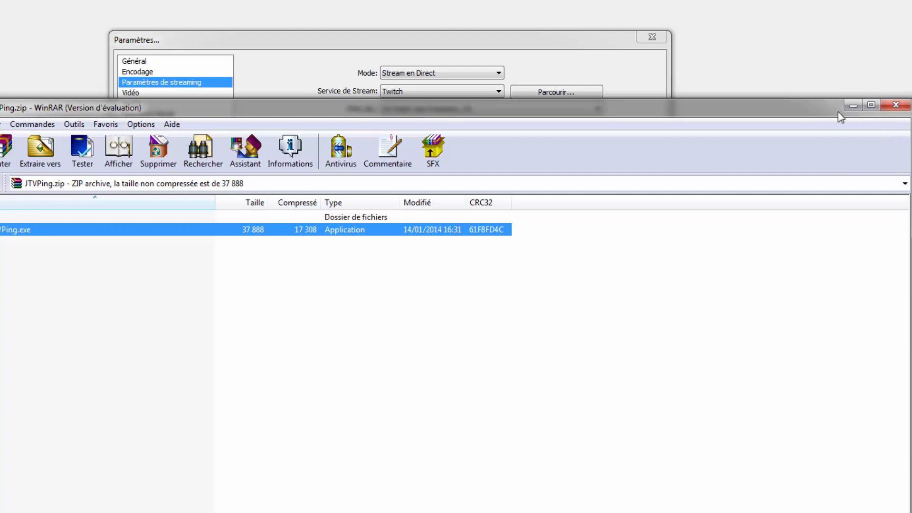
click(854, 105)
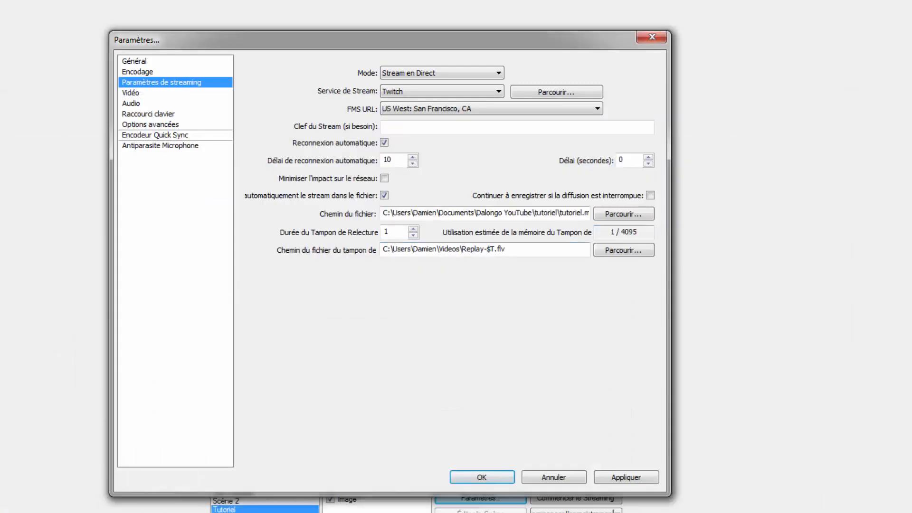
drag(0, 183, 338, 77)
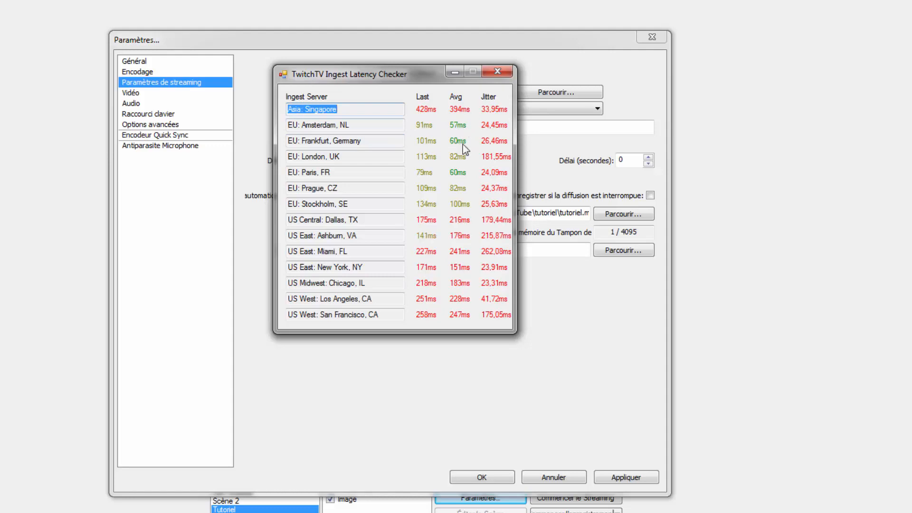
drag(406, 77, 0, 163)
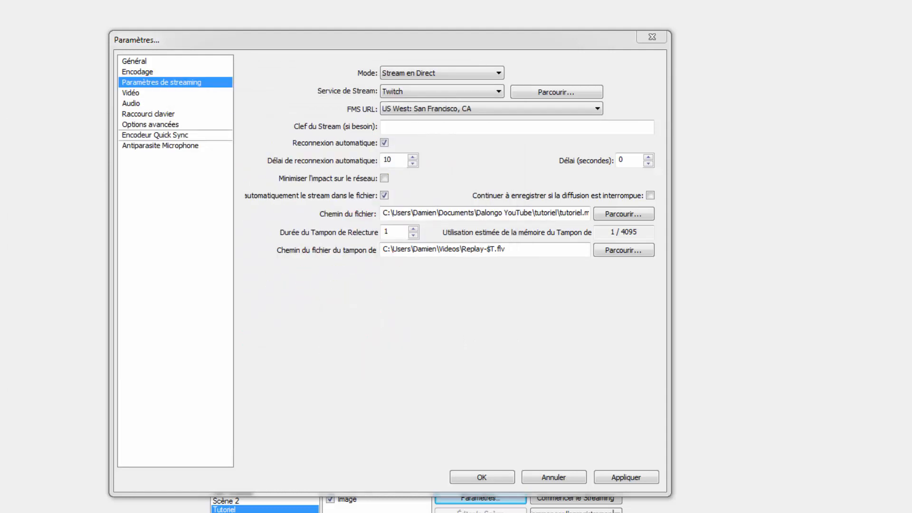
click(466, 106)
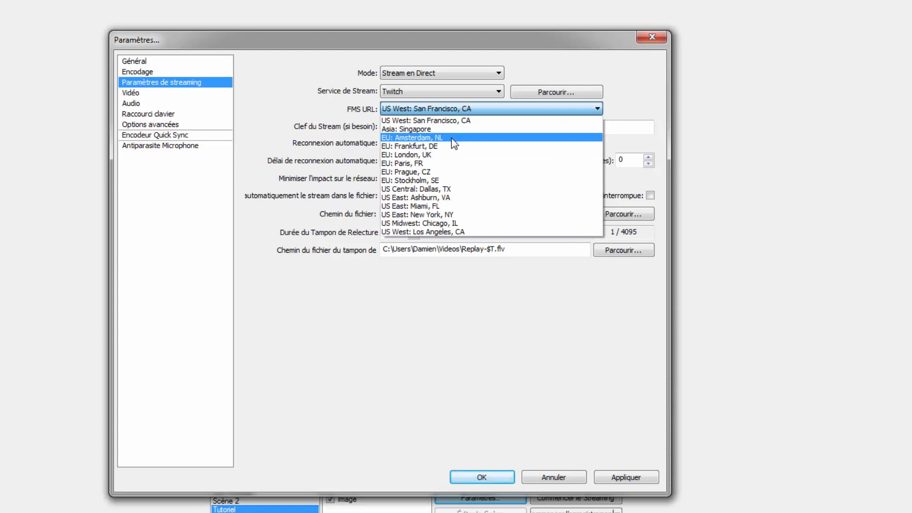
click(451, 138)
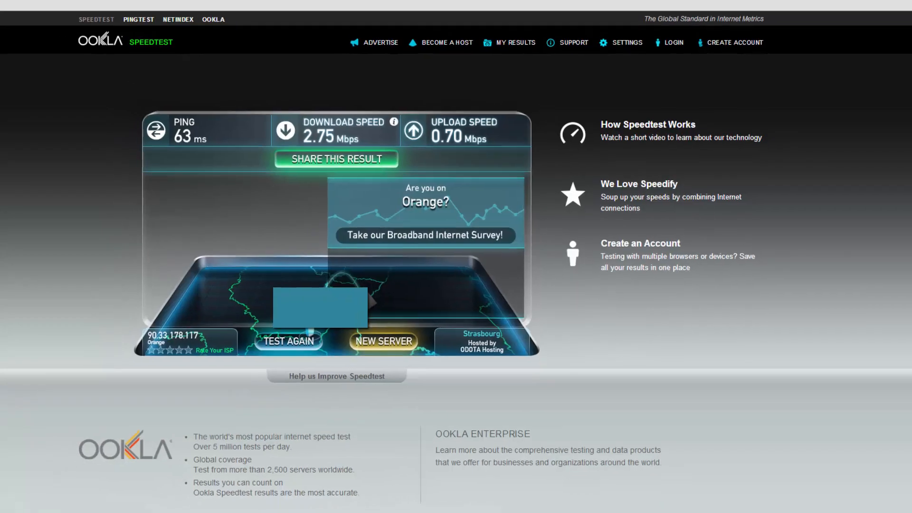
click(289, 6)
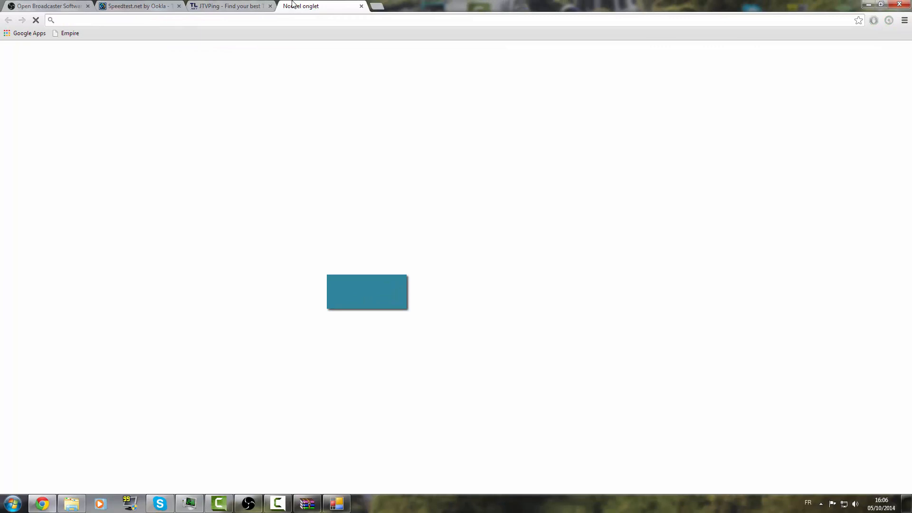
text(twitter.com)
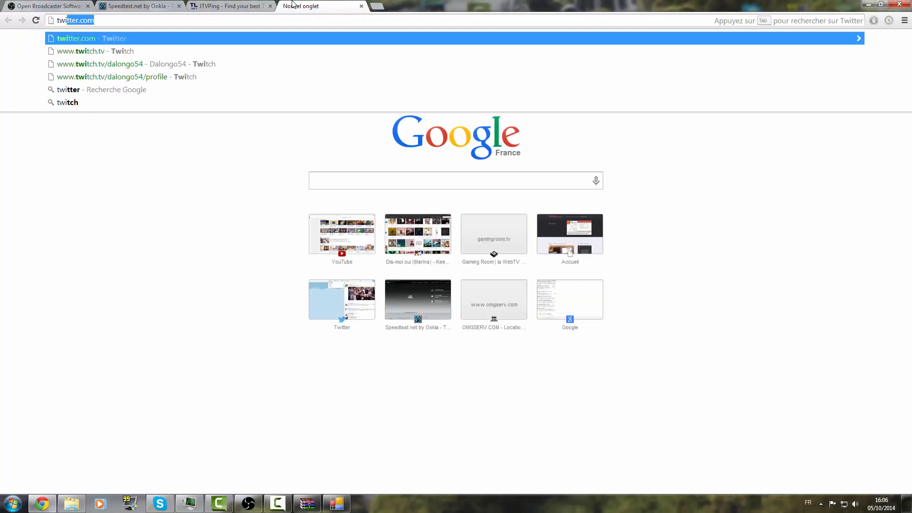
key(Down)
key(Return)
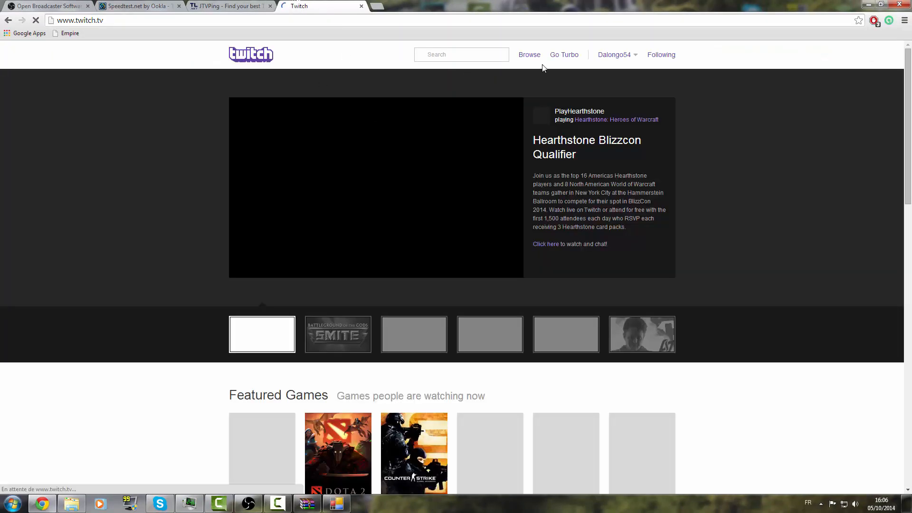
click(613, 57)
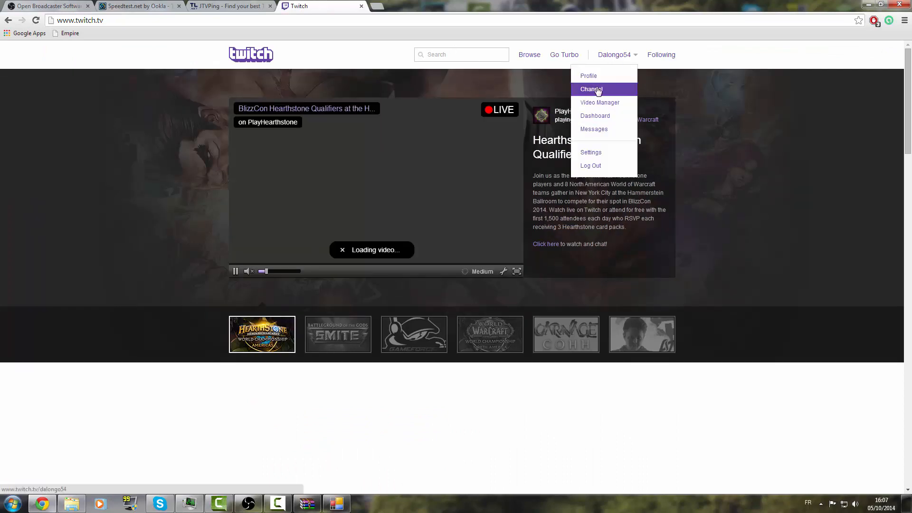
click(597, 119)
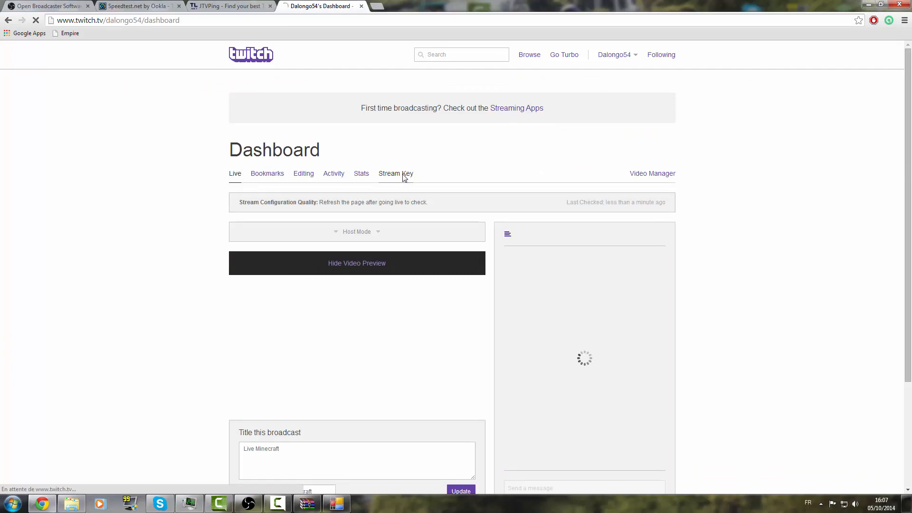
Reveal and select the channel's stream key on the Twitch dashboard, then close the page and return to the streaming settings
click(402, 175)
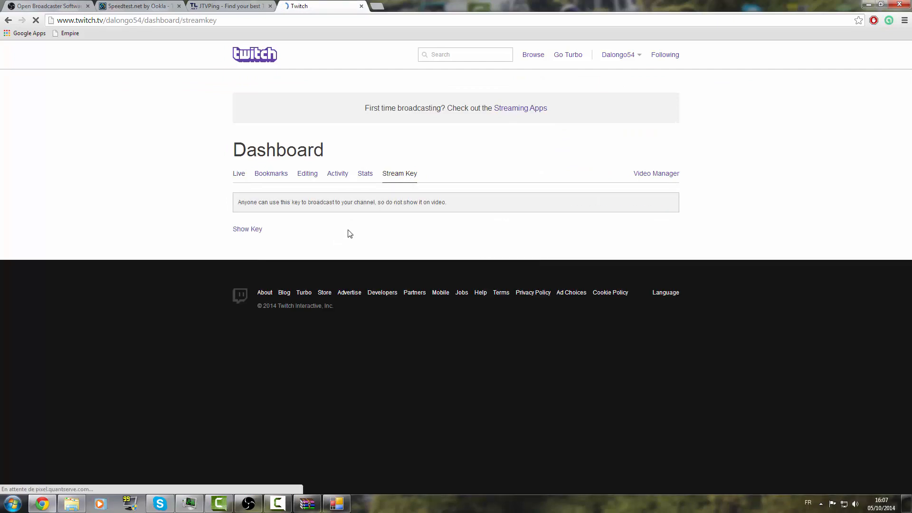
click(256, 231)
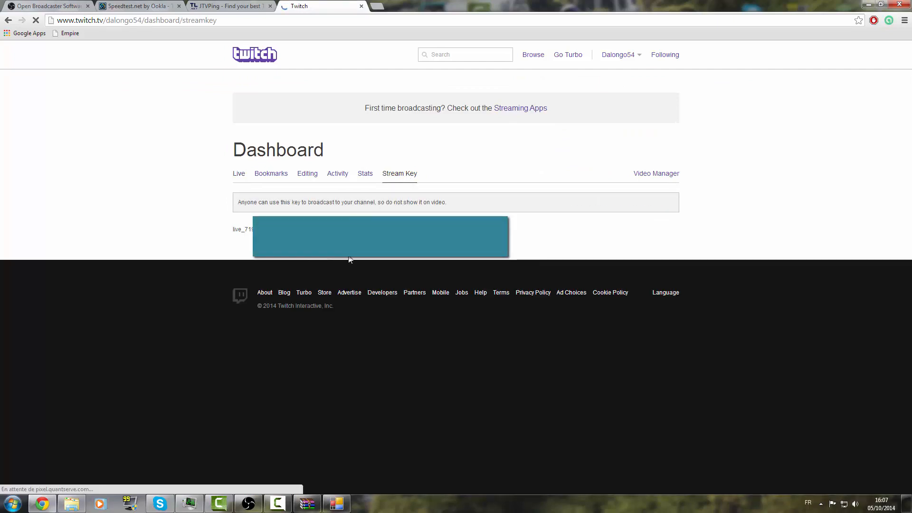
double_click(241, 229)
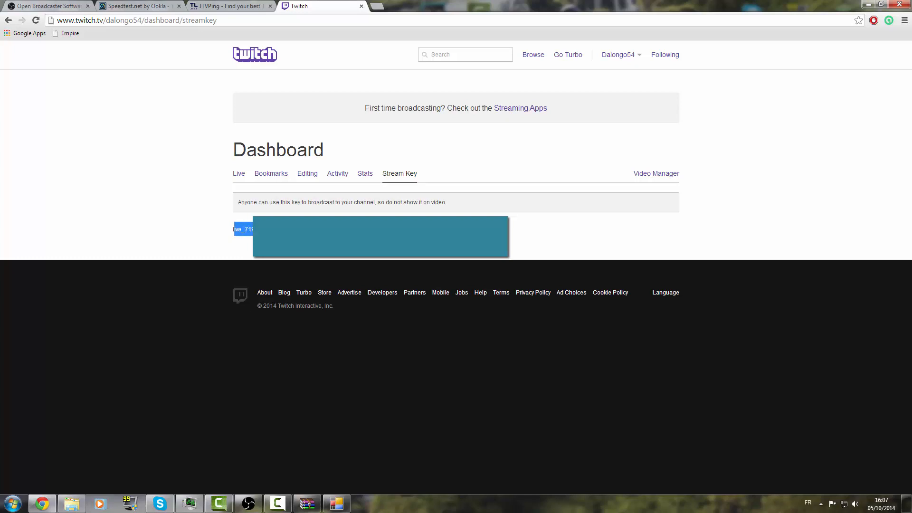
click(361, 235)
key(ctrl+w)
click(867, 4)
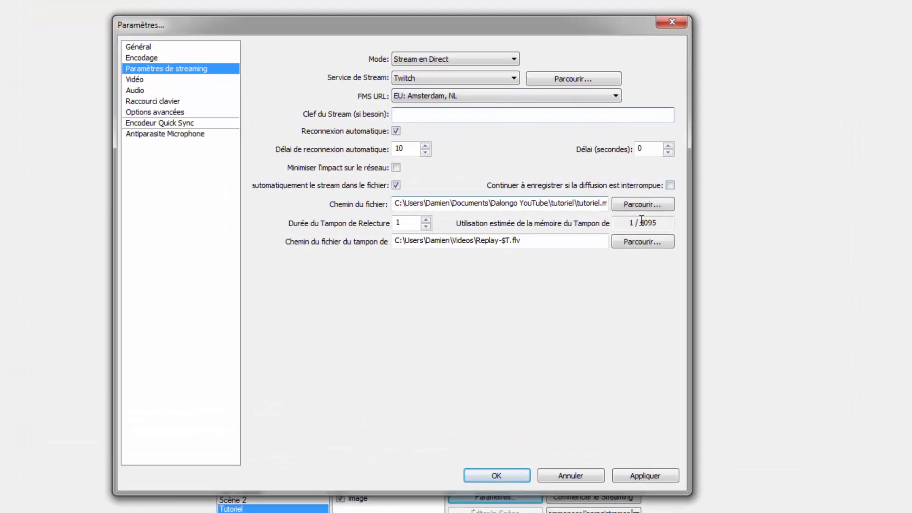
Turn off automatic saving of the stream to a file
click(396, 186)
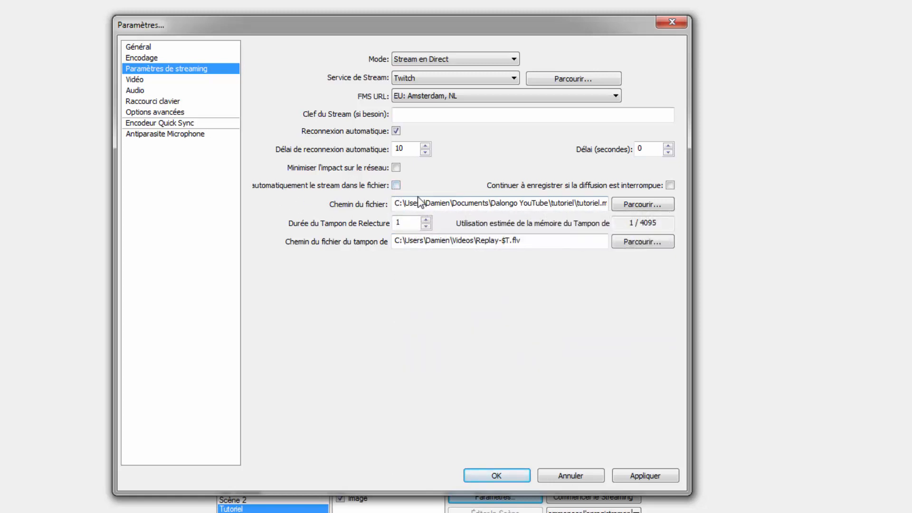
click(396, 186)
click(397, 185)
Set the recording file path to an MP4 named tutoriel in the Dalongo YouTube\tutoriel folder
click(647, 207)
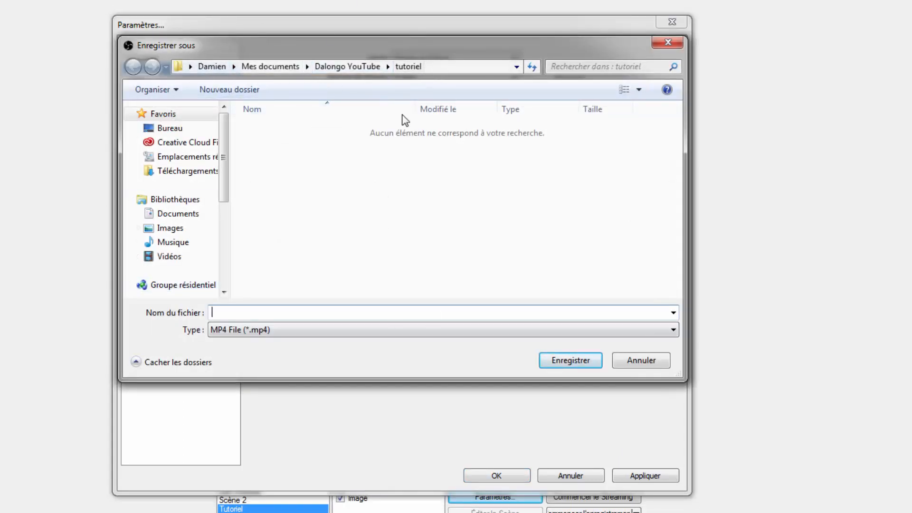
key(alt+d)
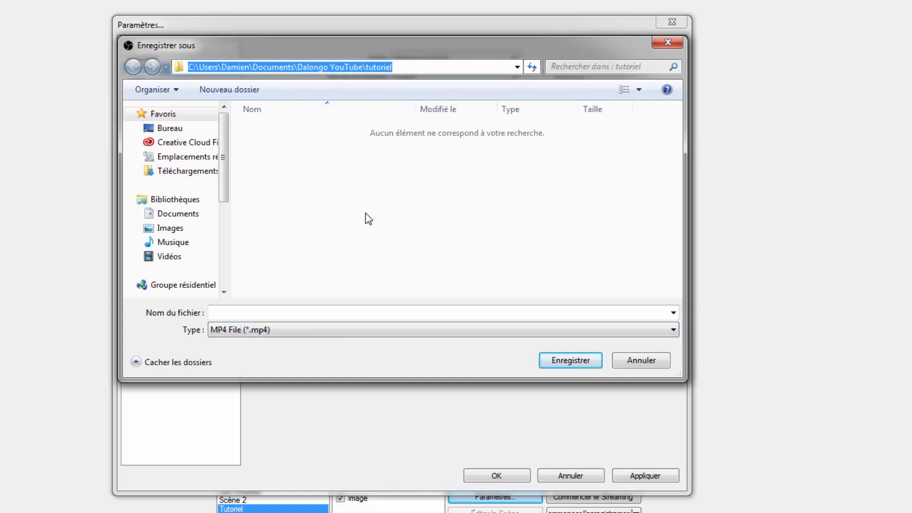
click(288, 312)
text(tut)
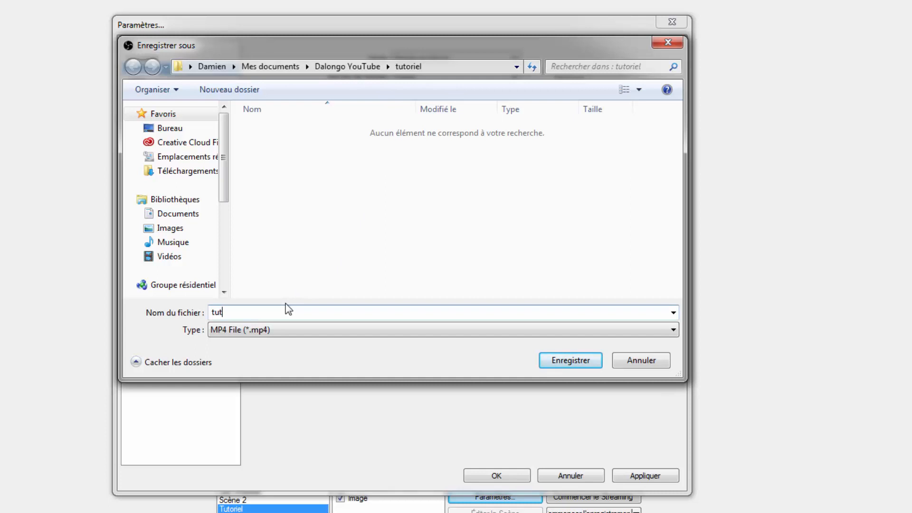
text(oriel)
key(Return)
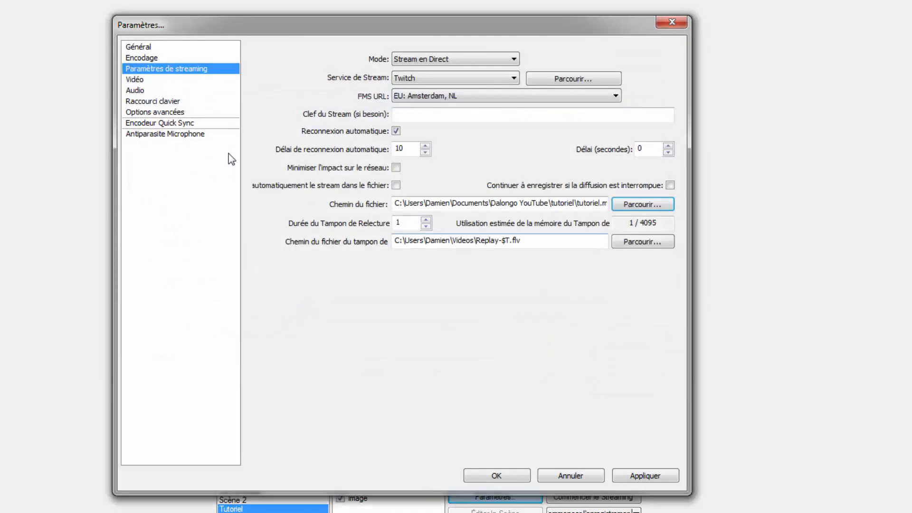
Examine the video settings: the custom base resolution, the downscale choices, the filter and the FPS
click(171, 80)
click(369, 306)
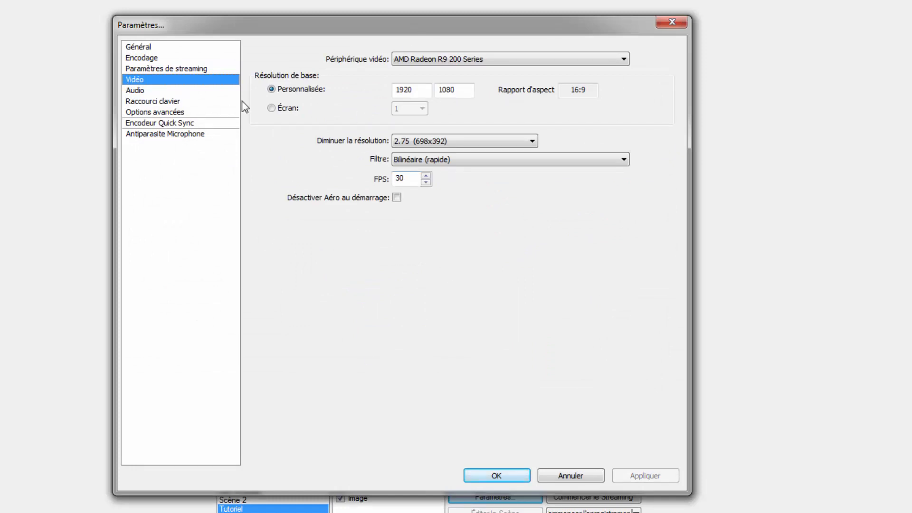
drag(421, 89, 370, 86)
drag(467, 90, 345, 89)
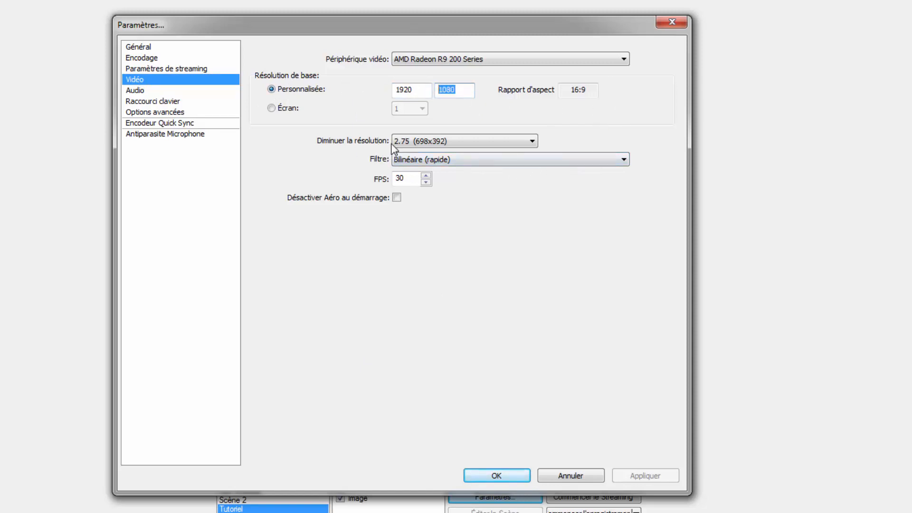
click(406, 145)
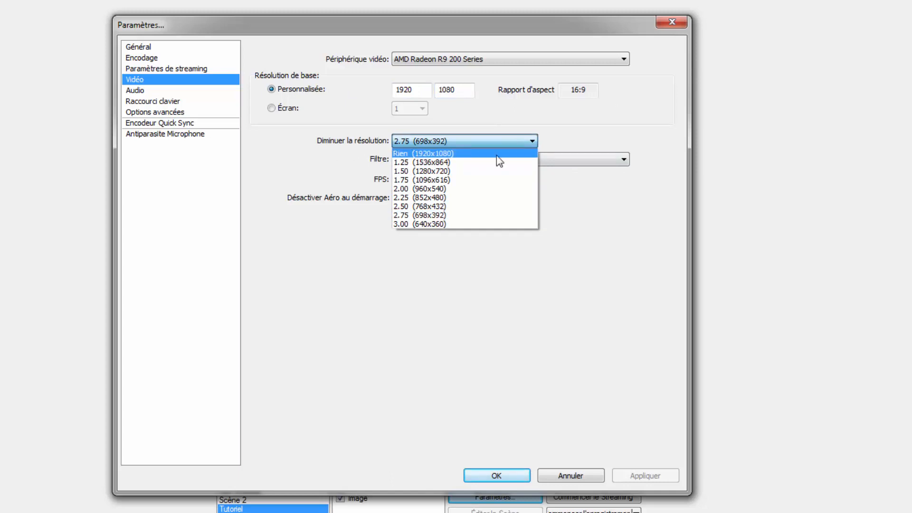
click(570, 190)
click(499, 142)
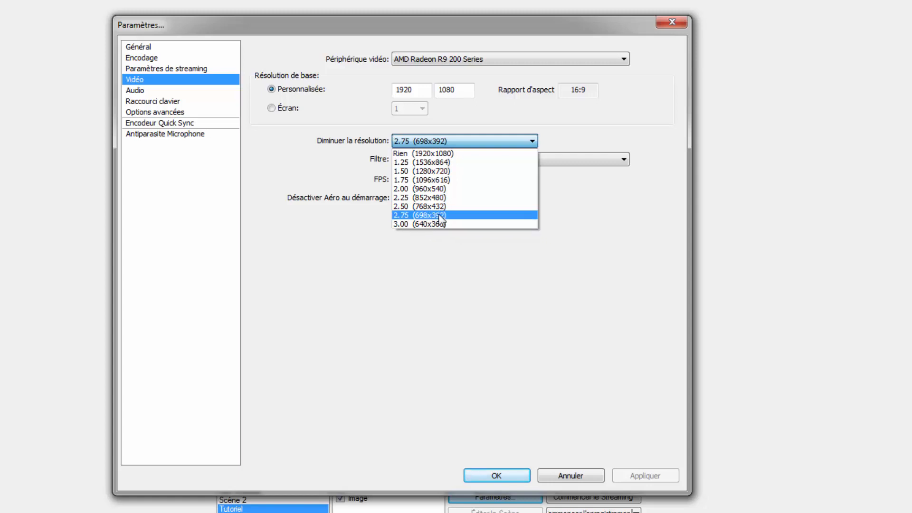
click(511, 250)
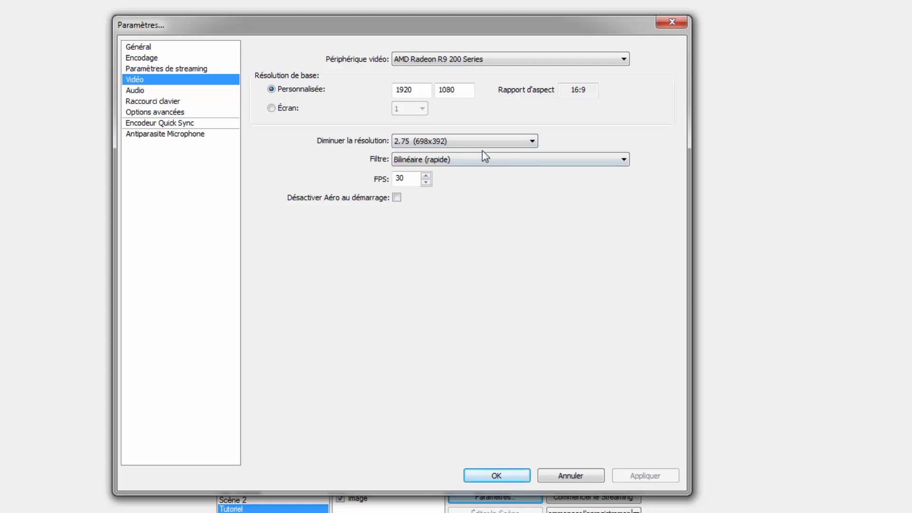
click(469, 146)
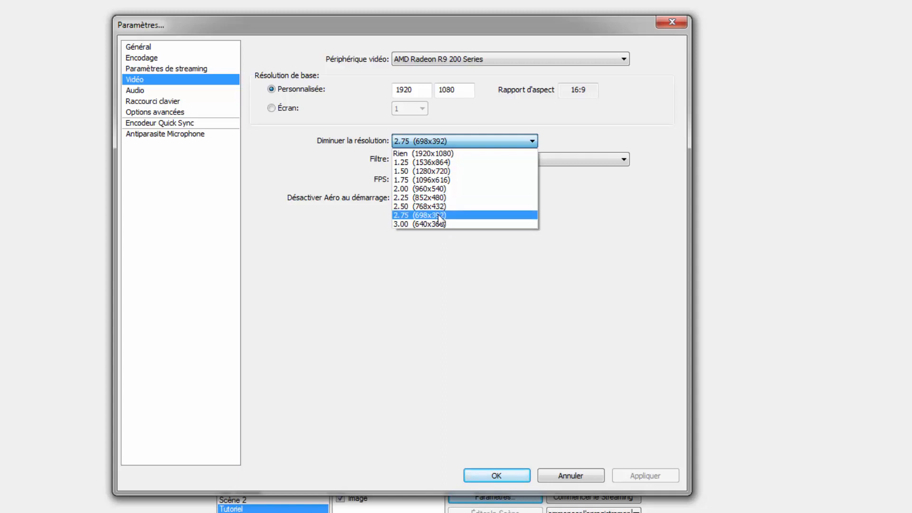
click(637, 283)
click(460, 161)
click(460, 161)
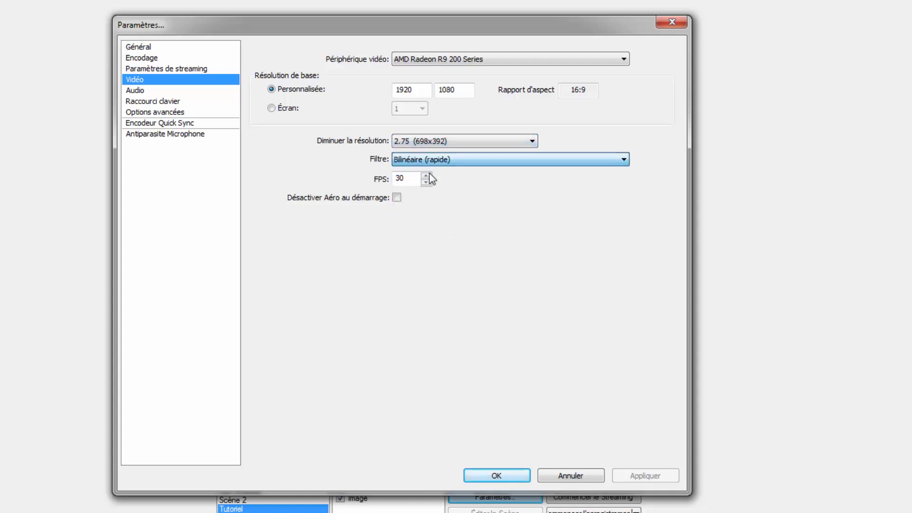
drag(420, 183, 310, 166)
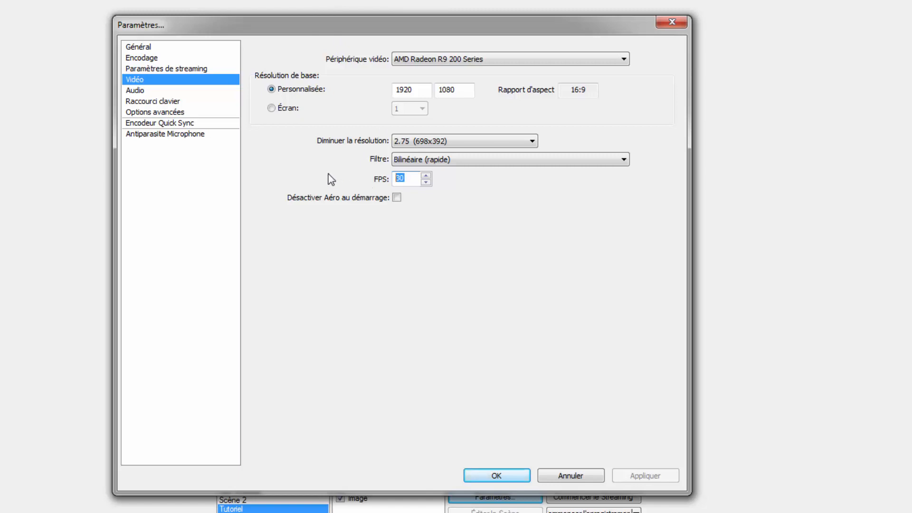
Examine the audio settings: the main audio device and the choices for the microphone/auxiliary device
click(141, 91)
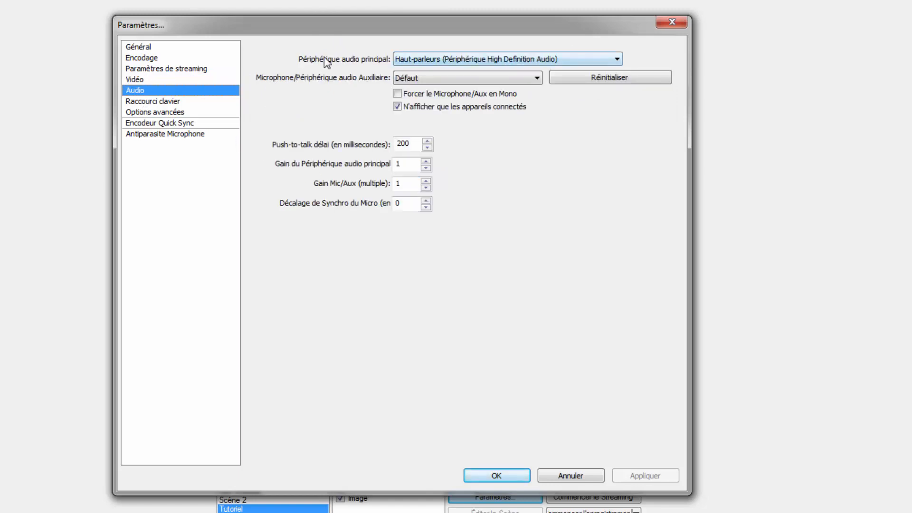
click(428, 61)
click(429, 80)
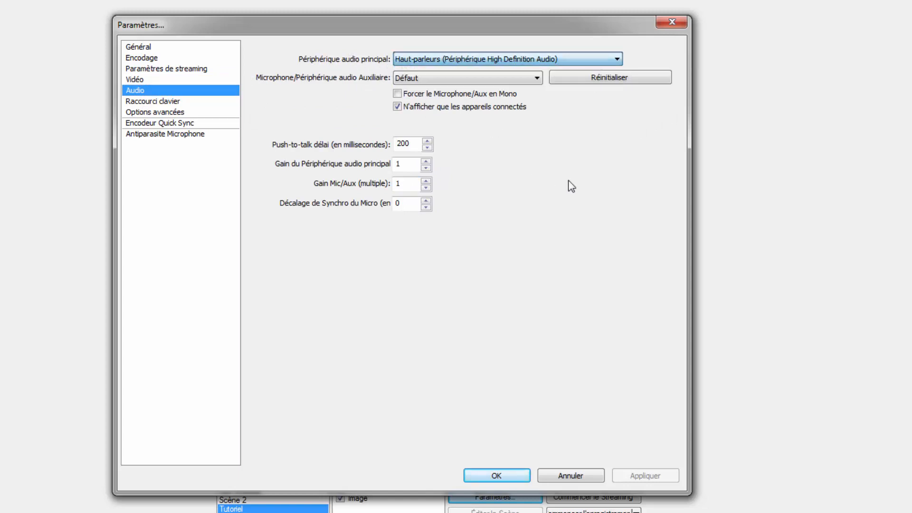
click(481, 58)
click(482, 82)
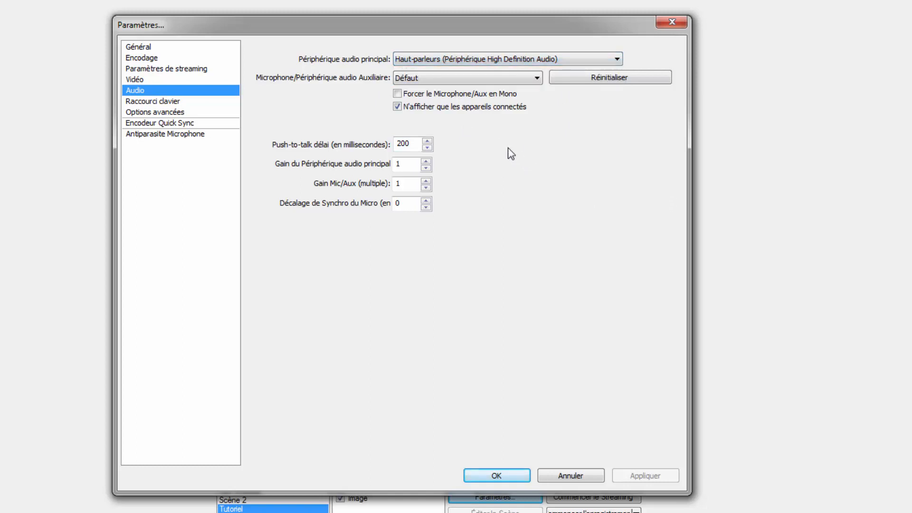
click(452, 77)
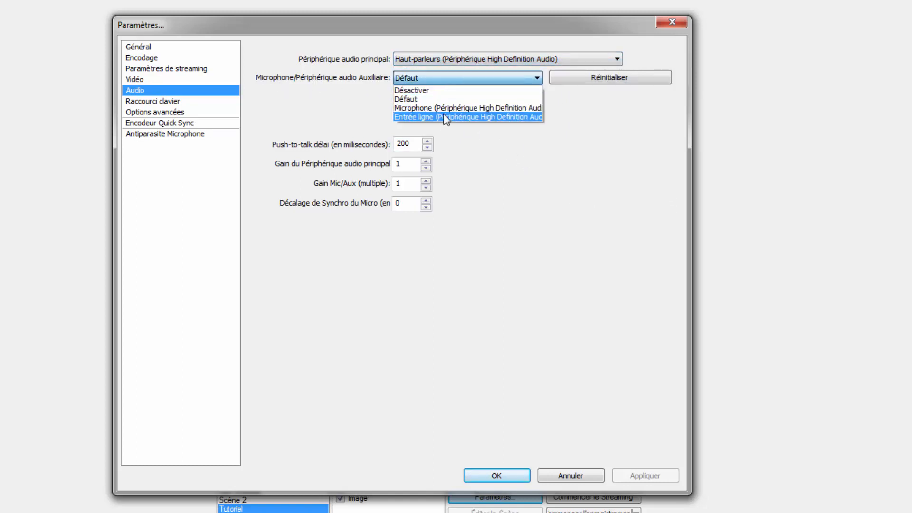
click(546, 193)
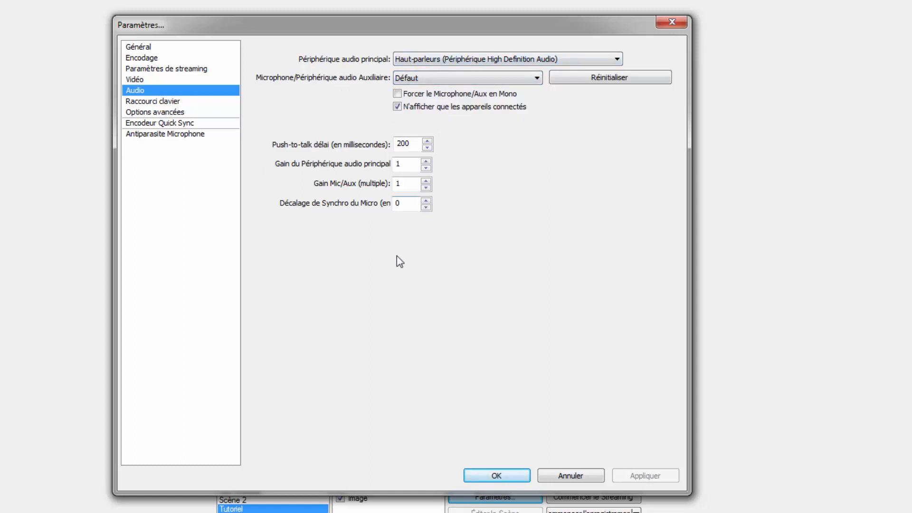
Look over the keyboard shortcut settings and the x264 CPU preset choices in the advanced options
click(174, 101)
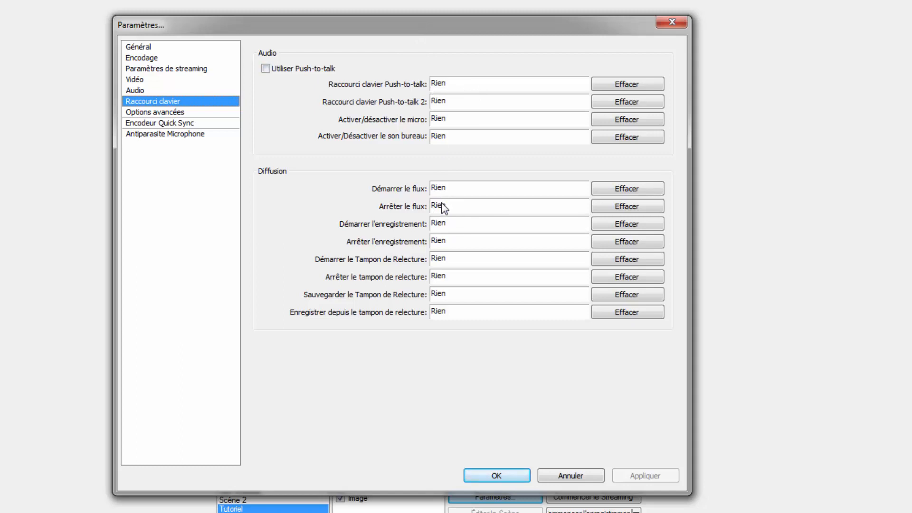
click(186, 113)
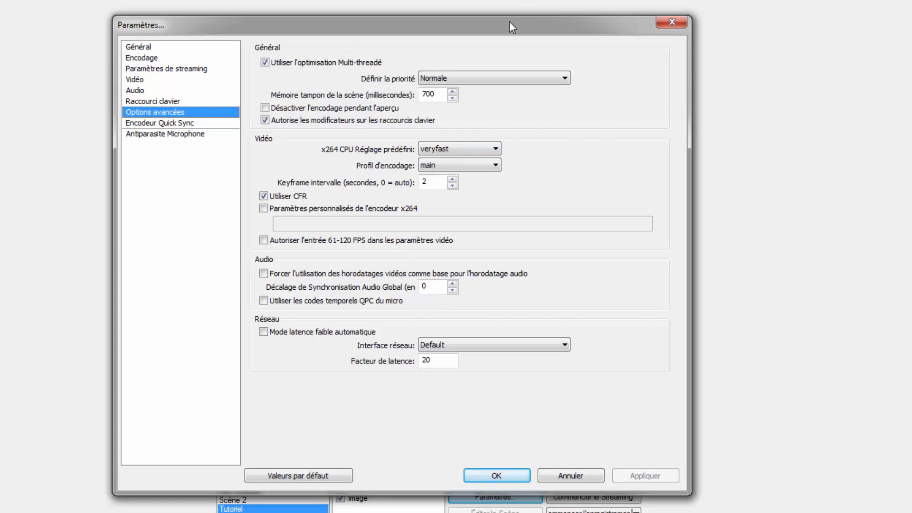
click(453, 150)
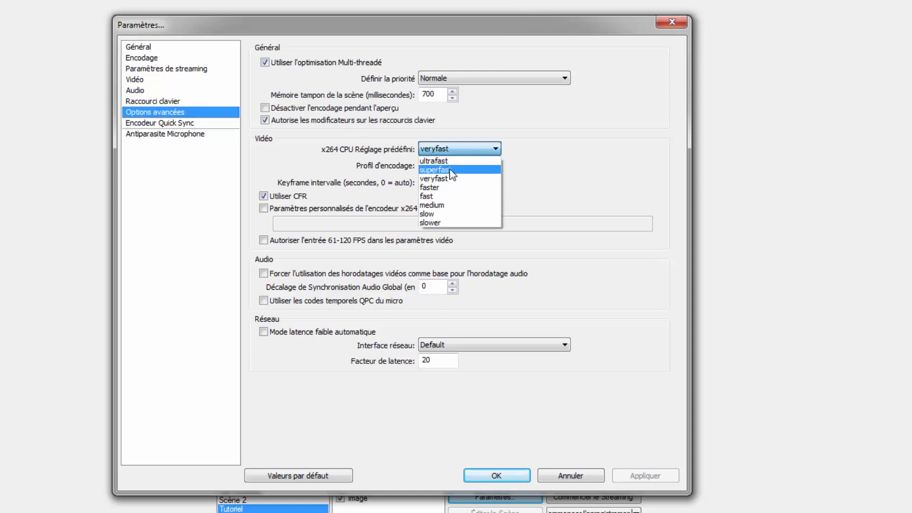
click(528, 167)
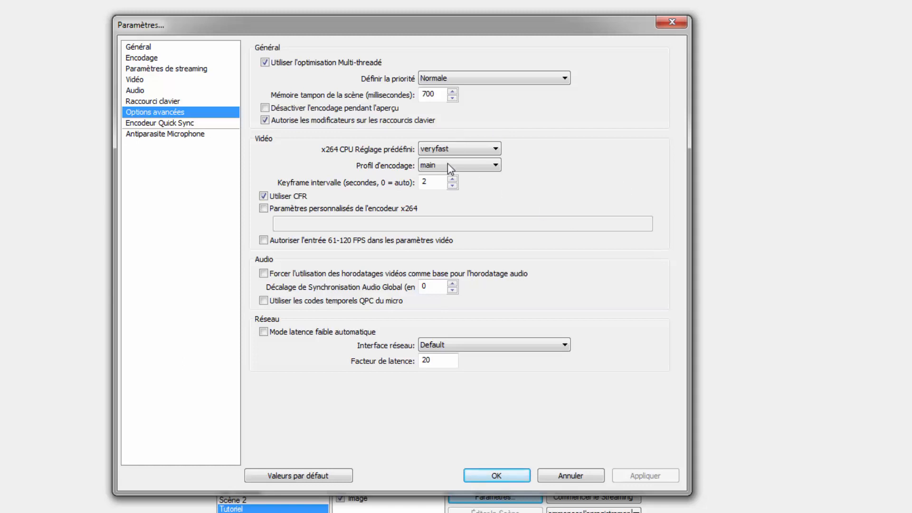
mouse_move(464, 166)
click(430, 148)
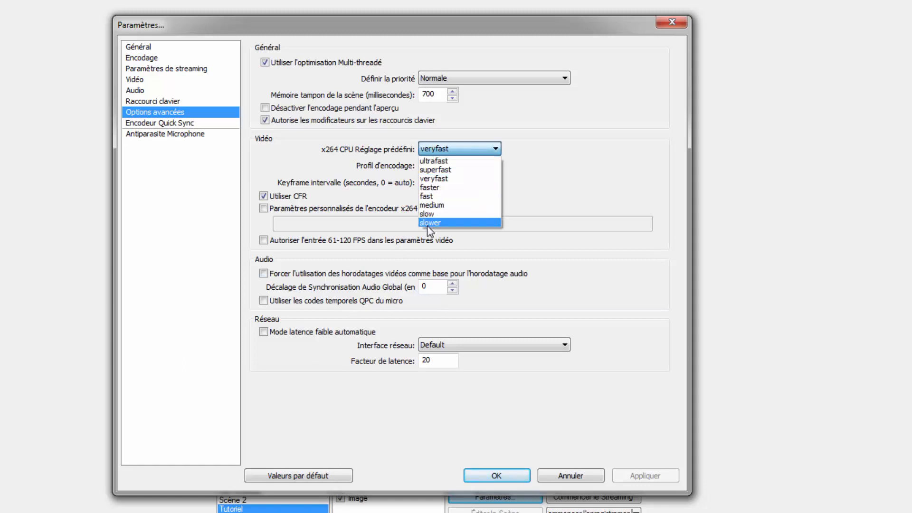
click(571, 192)
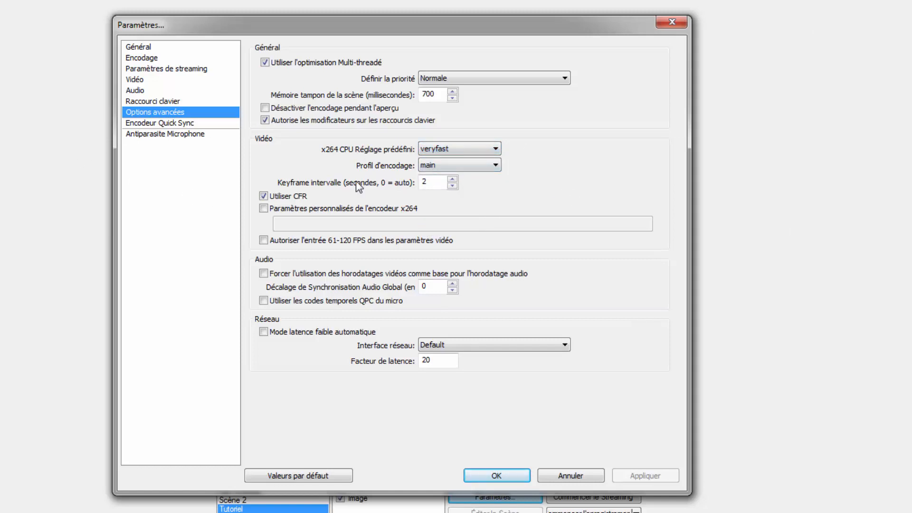
Set the keyframe interval to 2 seconds in the advanced options and save the changes
double_click(432, 182)
text(0)
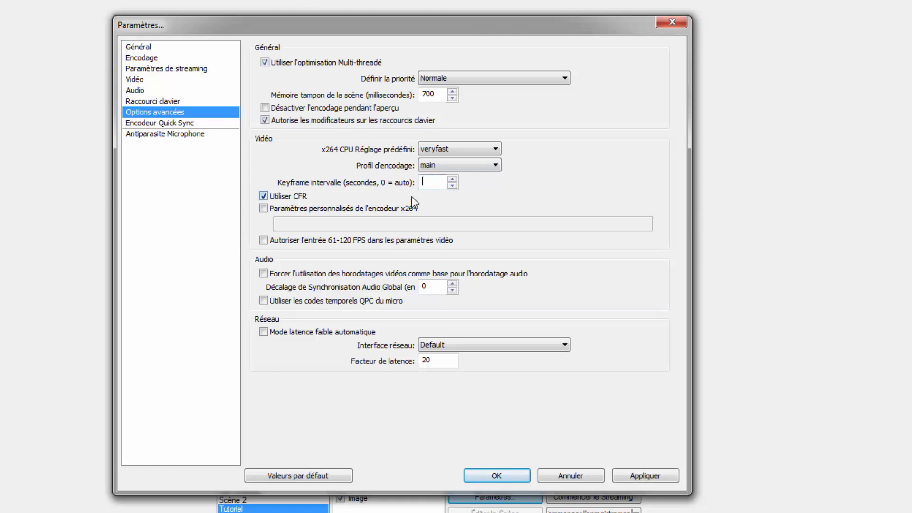
click(162, 125)
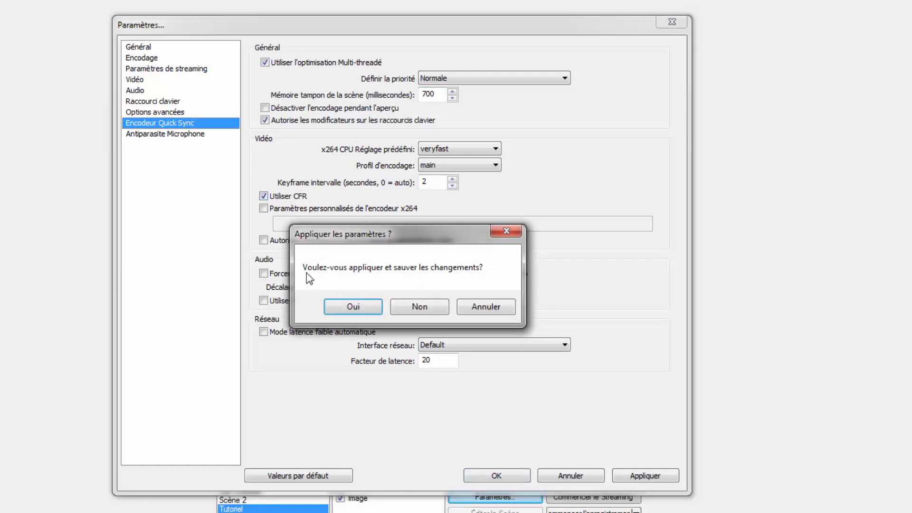
click(354, 305)
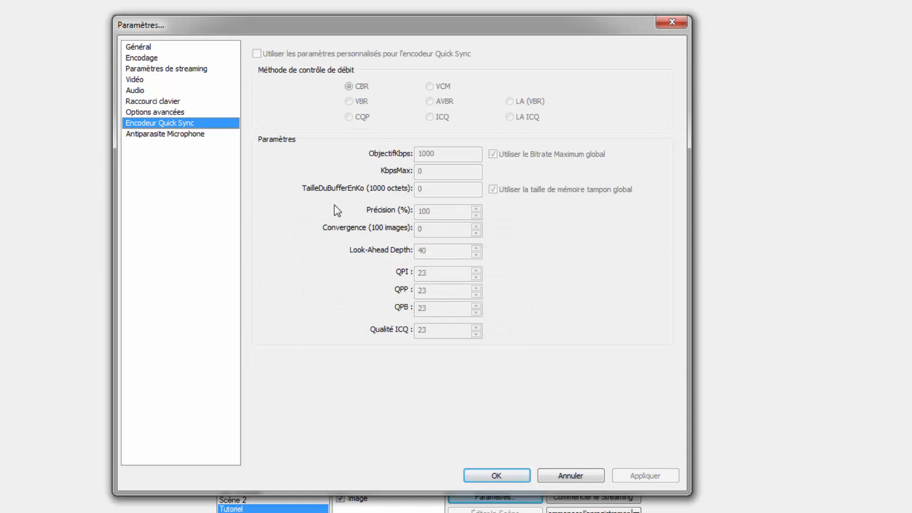
View the microphone noise gate settings and close the settings window
click(212, 135)
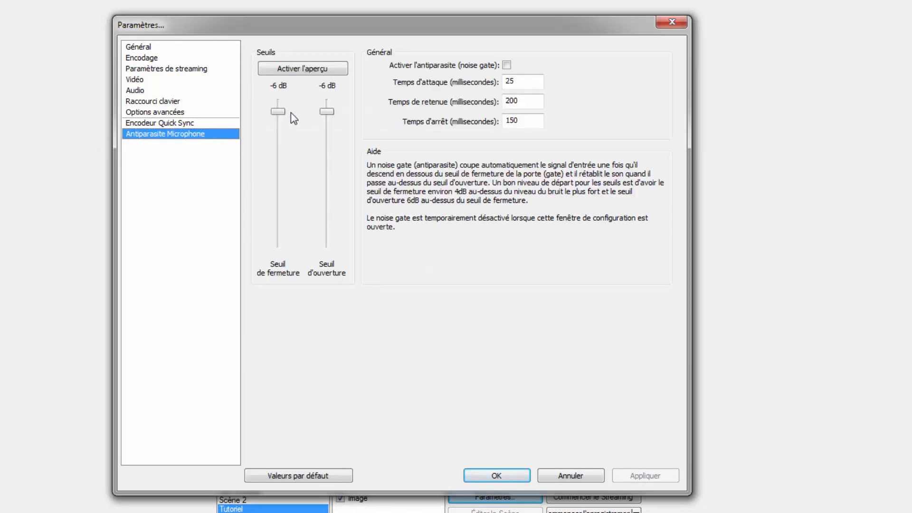
click(671, 22)
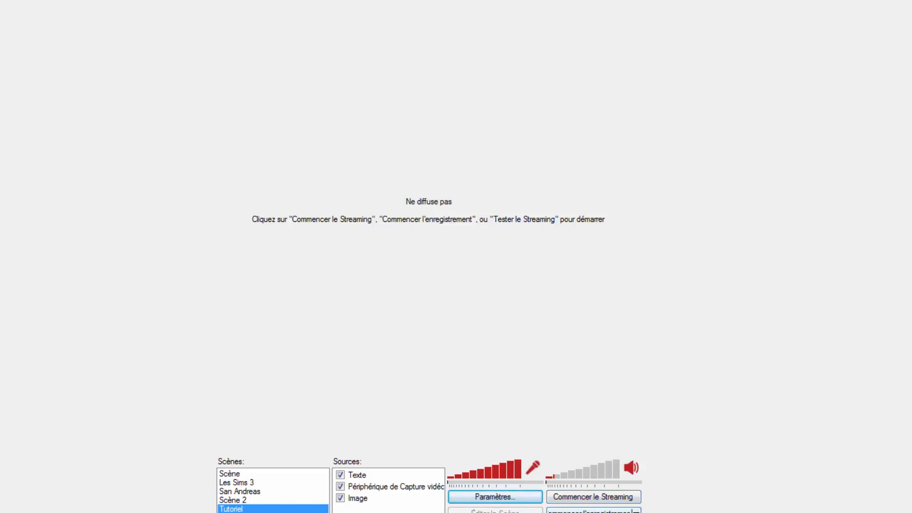
Examine which source types can be added as global sources and compare them with those offered for the Tutoriel scene
click(504, 512)
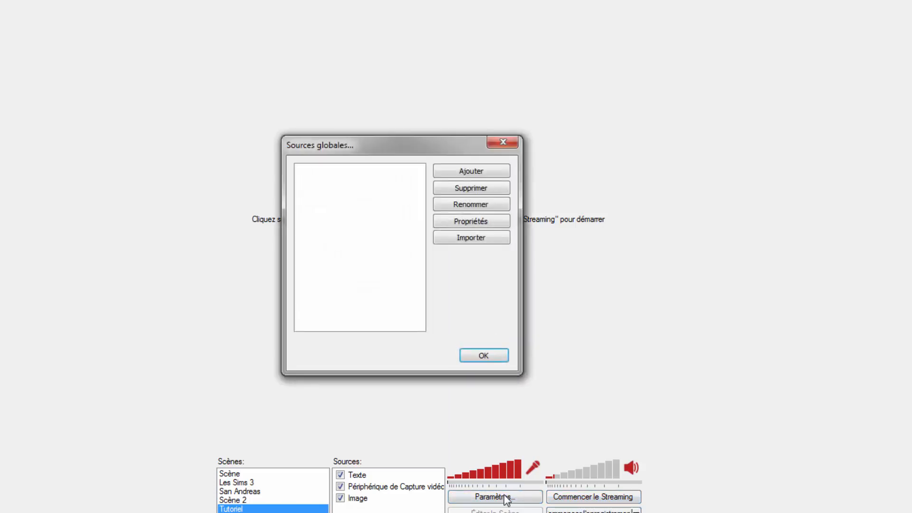
click(452, 171)
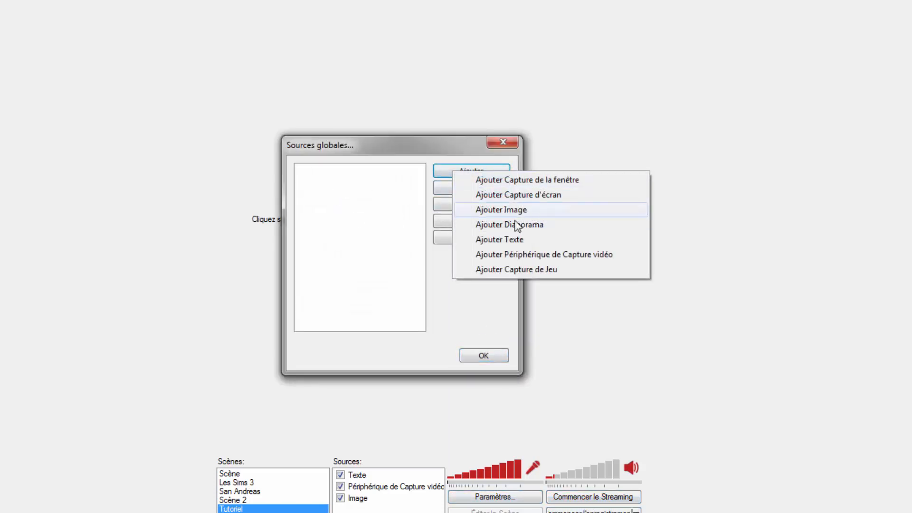
click(485, 332)
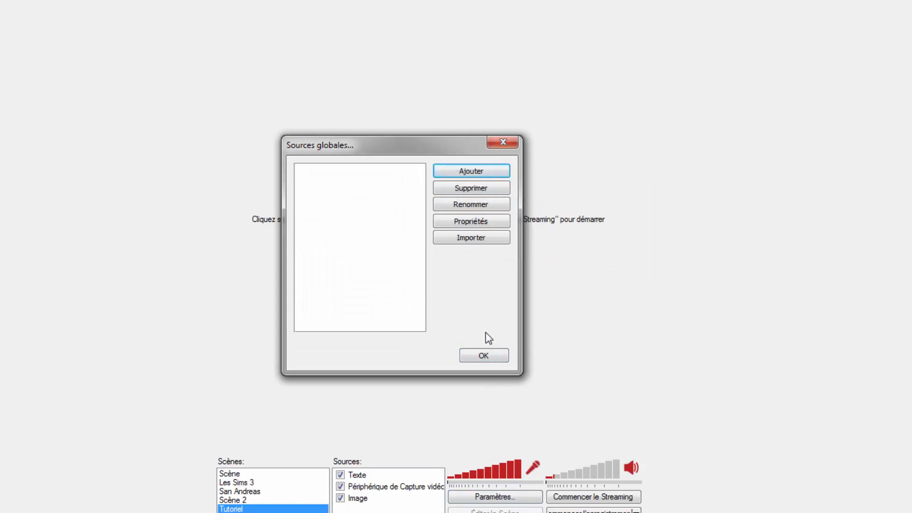
click(504, 142)
right_click(287, 512)
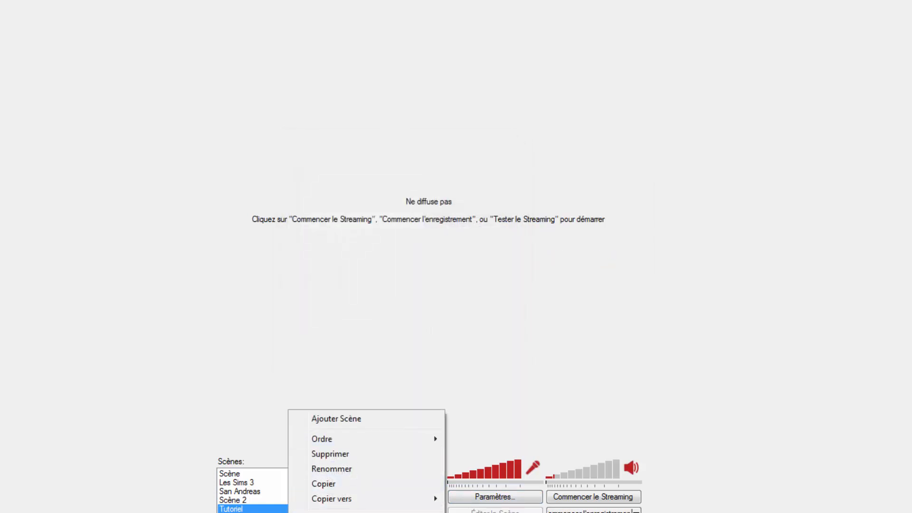
click(285, 512)
mouse_move(394, 512)
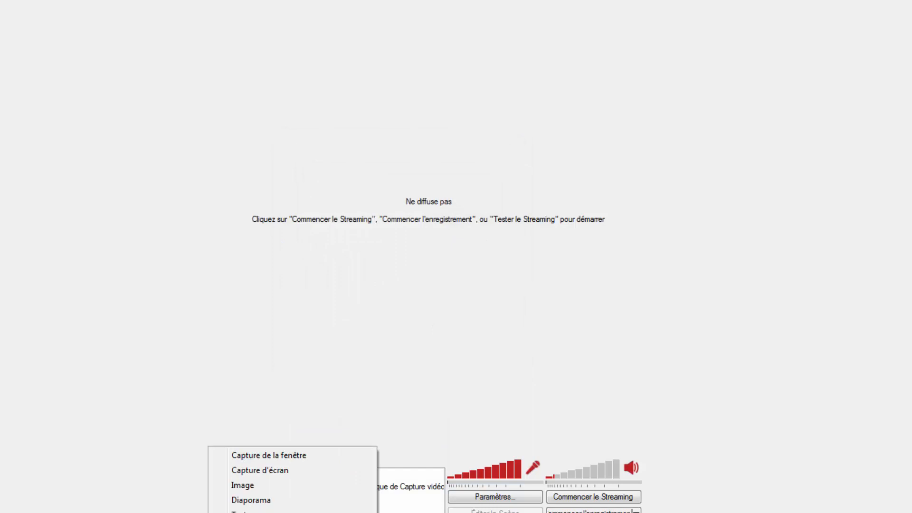
click(311, 512)
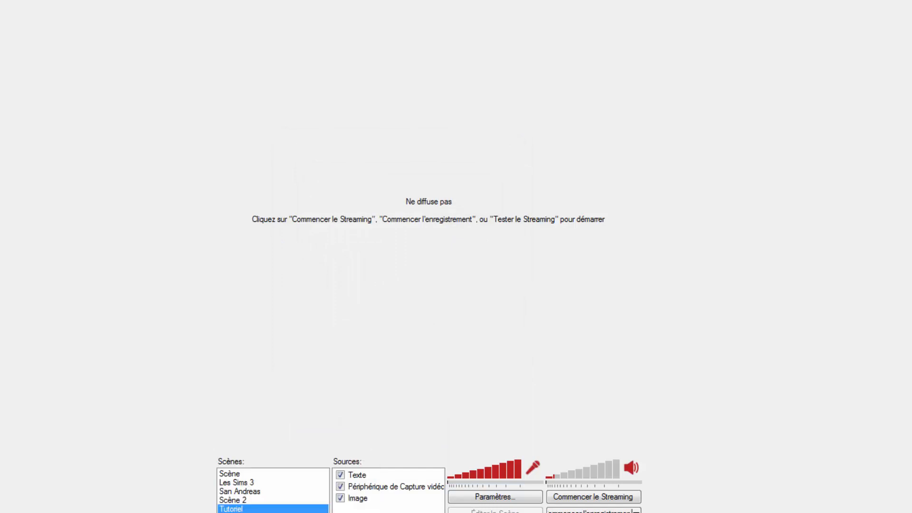
Read the descriptions of the installed plugins, including microphone noise gate, game capture, DirectShow video and per-scene volume, and close the list
click(285, 192)
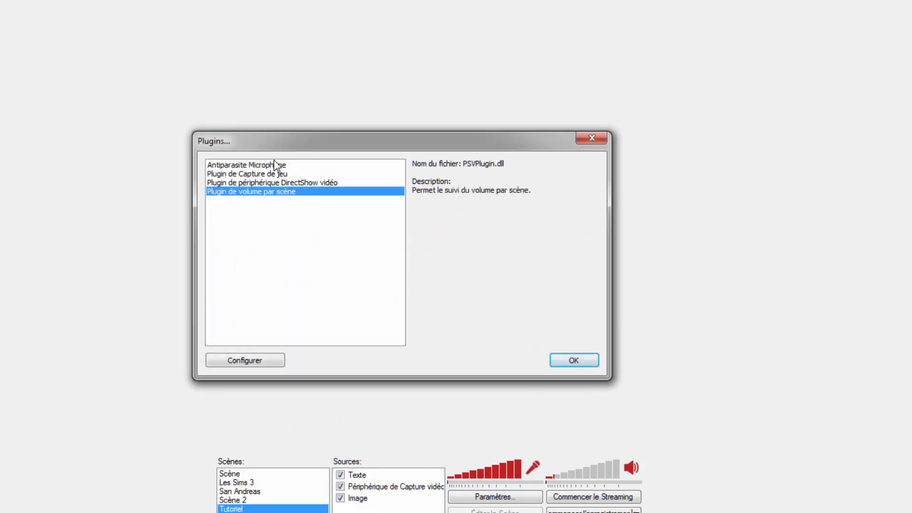
click(273, 165)
click(278, 173)
click(285, 191)
click(258, 183)
click(325, 173)
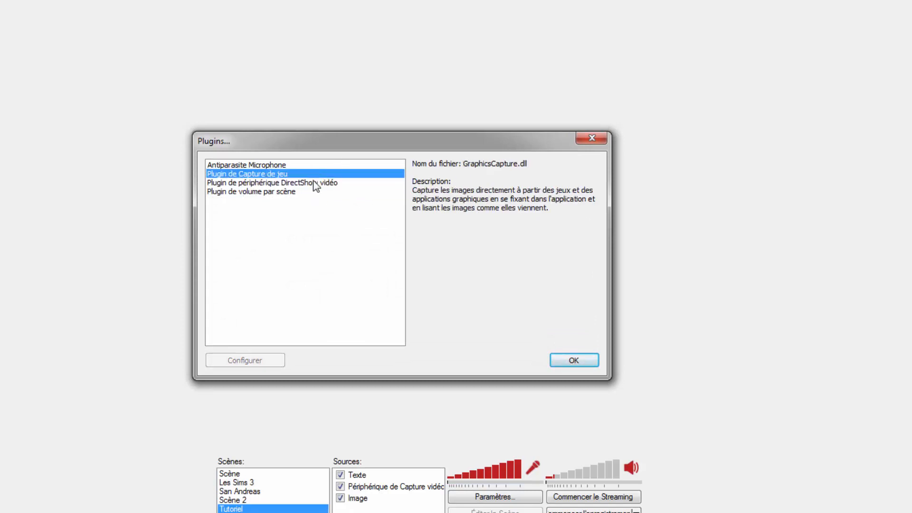
click(592, 138)
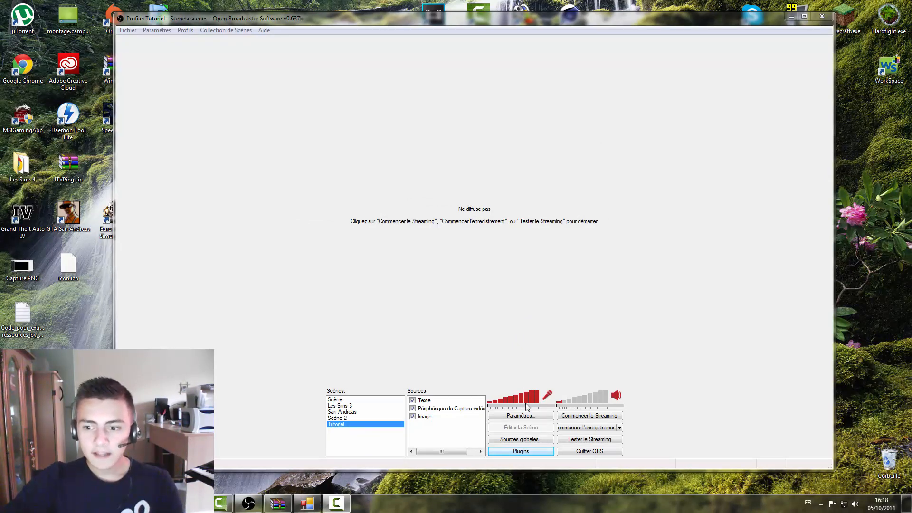
Set the video downscale to Rien (1920x1080) in the Tutoriel profile and save the change
click(520, 415)
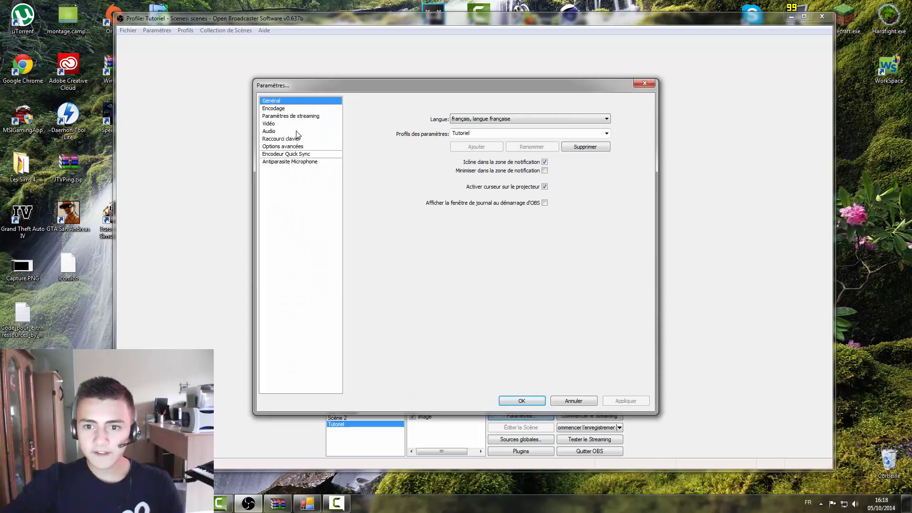
click(279, 126)
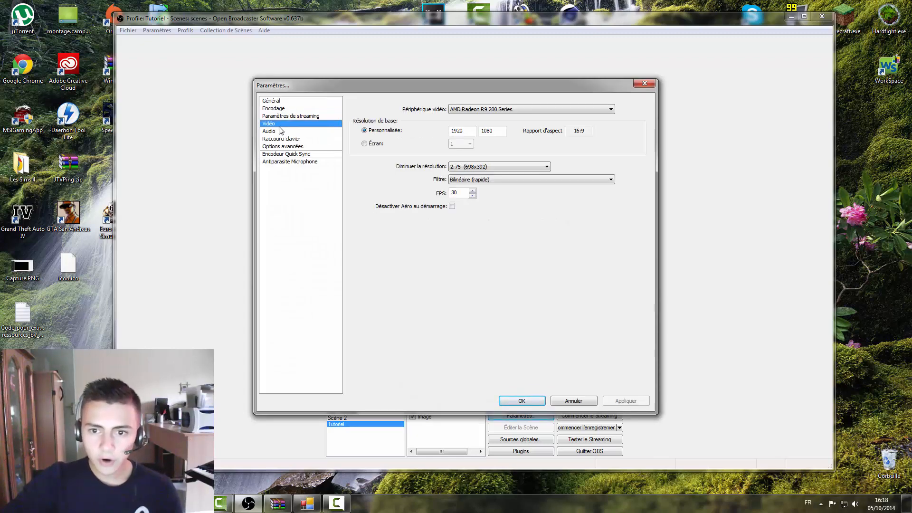
click(477, 167)
click(476, 176)
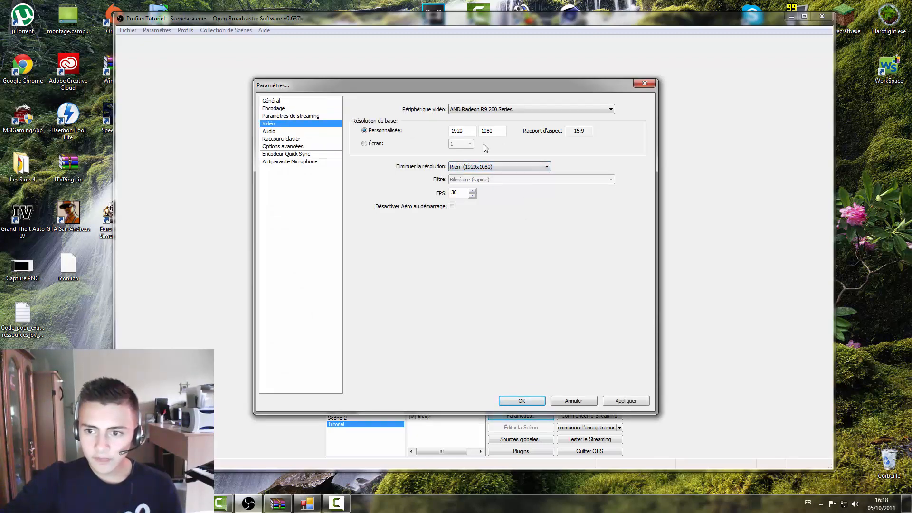
click(310, 109)
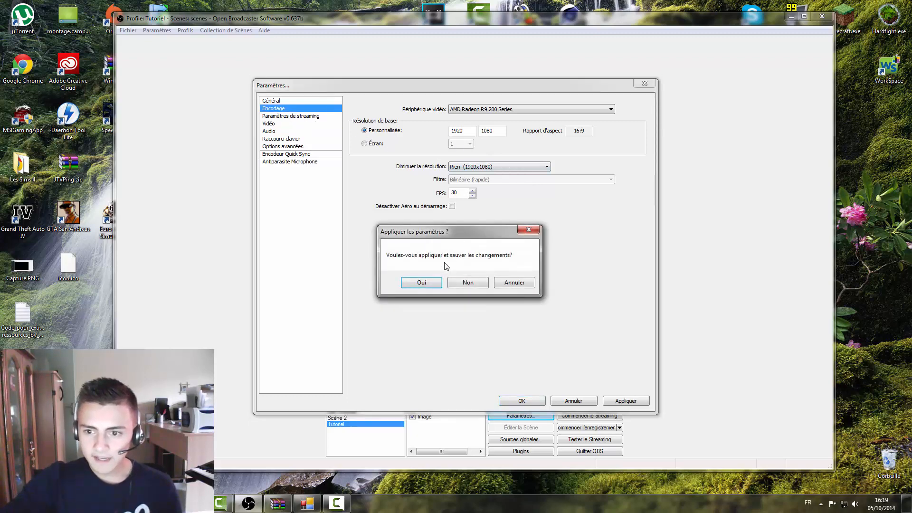
click(430, 281)
Set the maximum video encoding bitrate to 15000 kb/s and confirm the settings
double_click(474, 148)
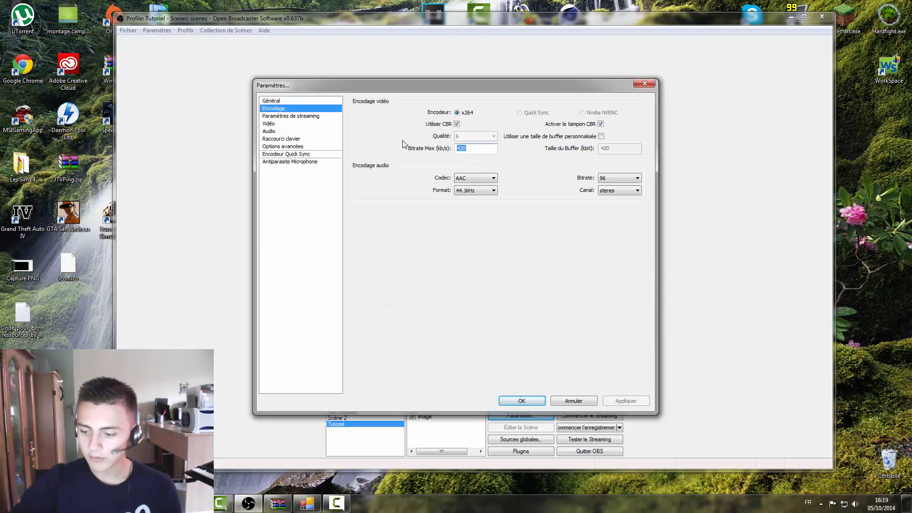
text(15000)
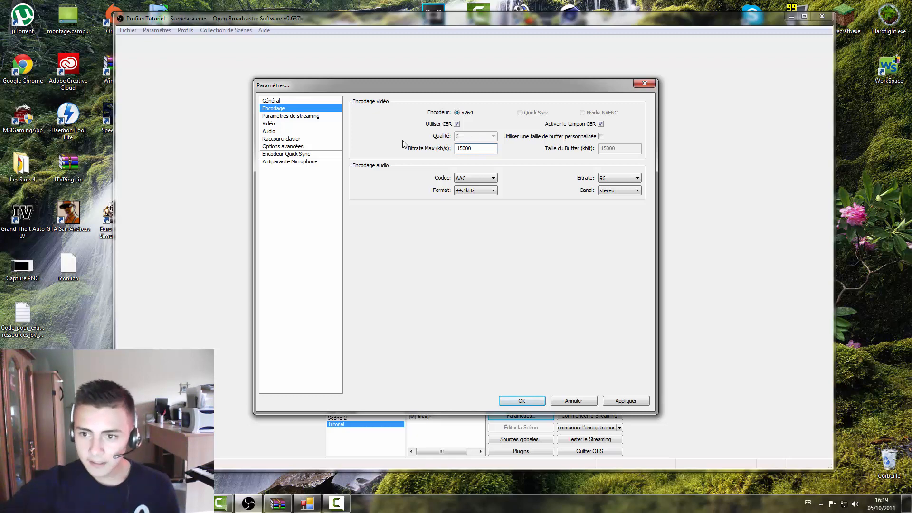
click(523, 400)
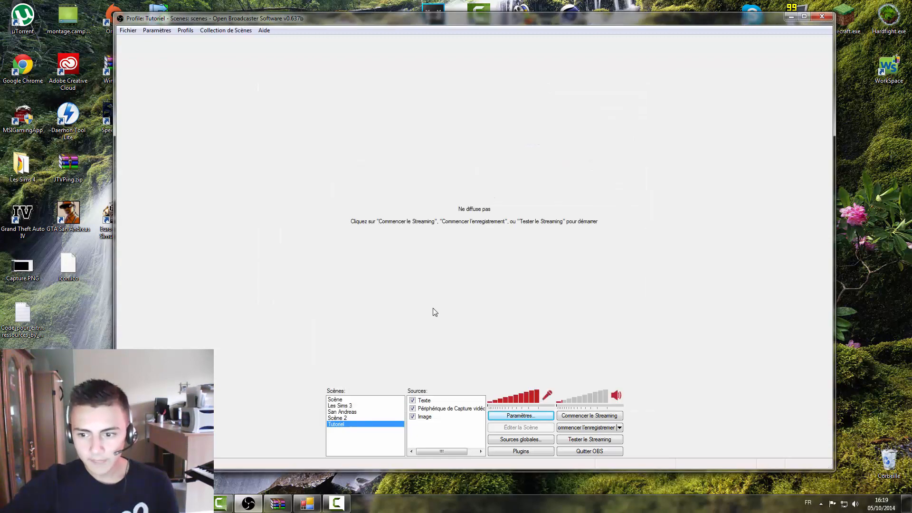